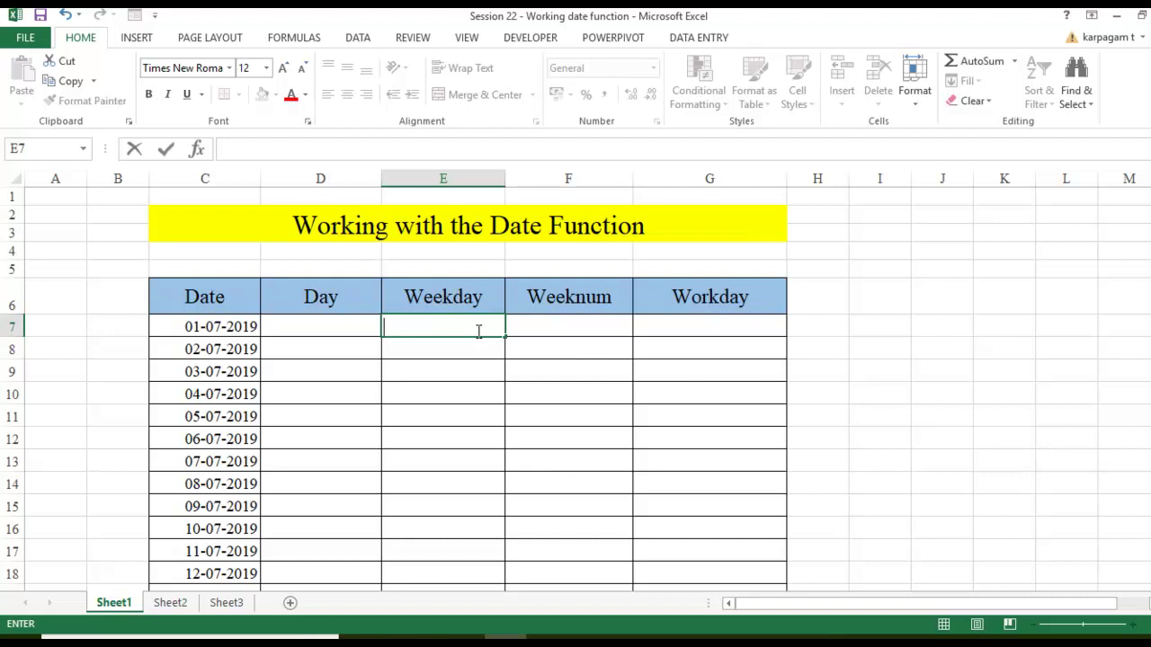
Enter =WEEKDAY(C7,2) in E7 for the first date and fill the formula down the Weekday column through E21.
left_click(205, 324)
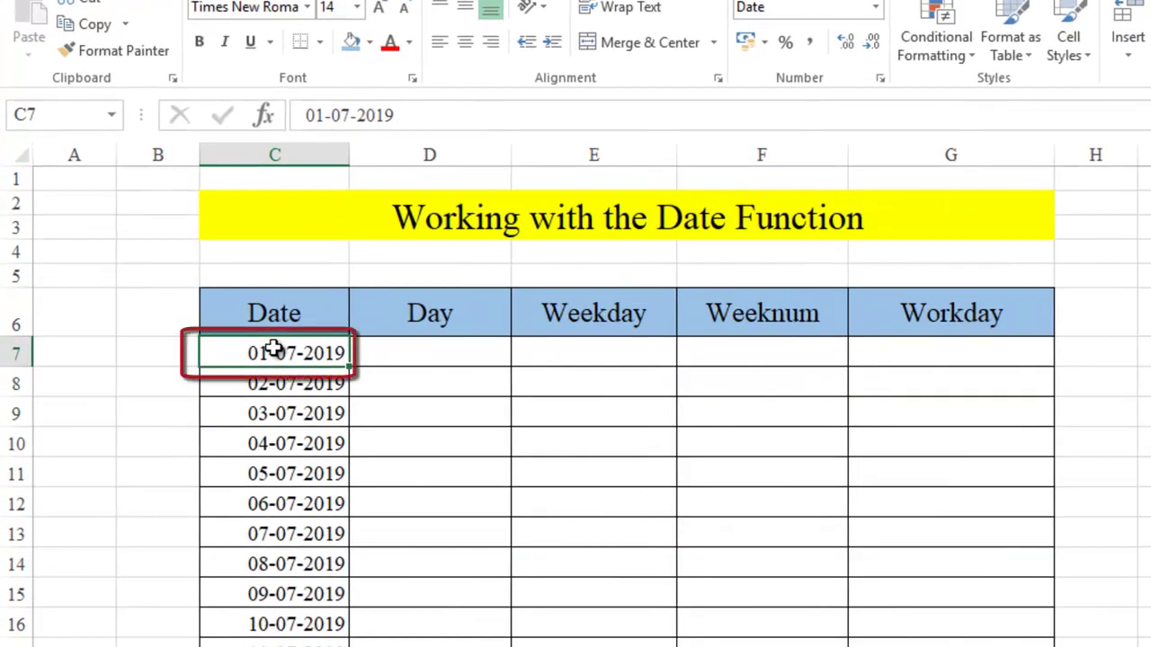
left_click(553, 348)
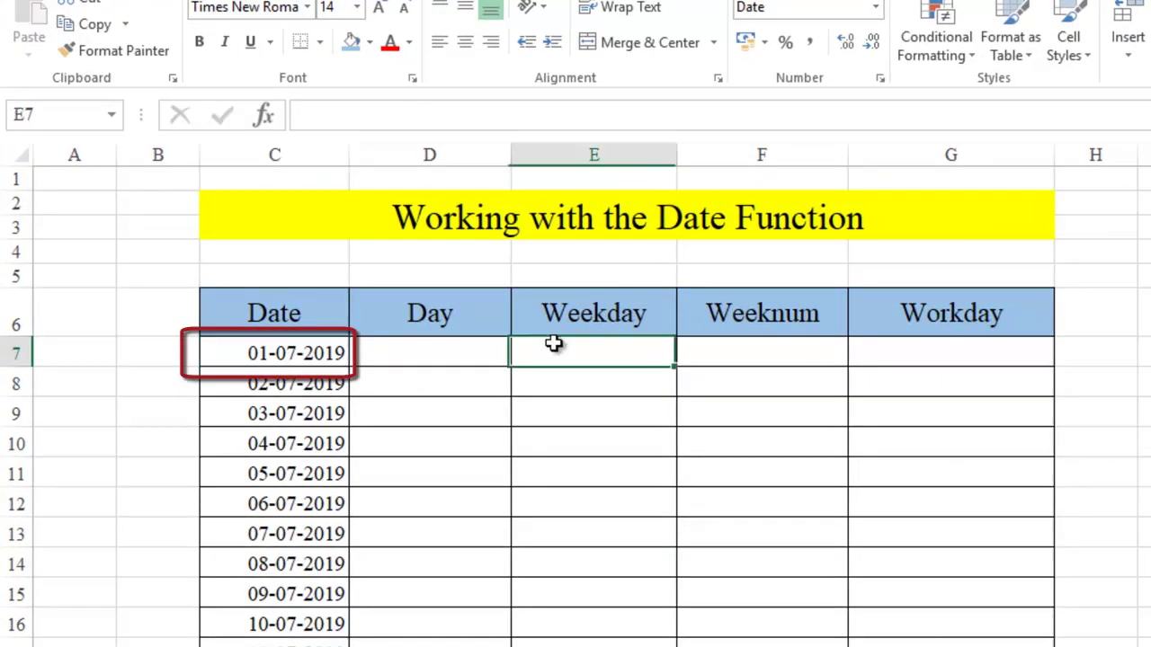
type("=w")
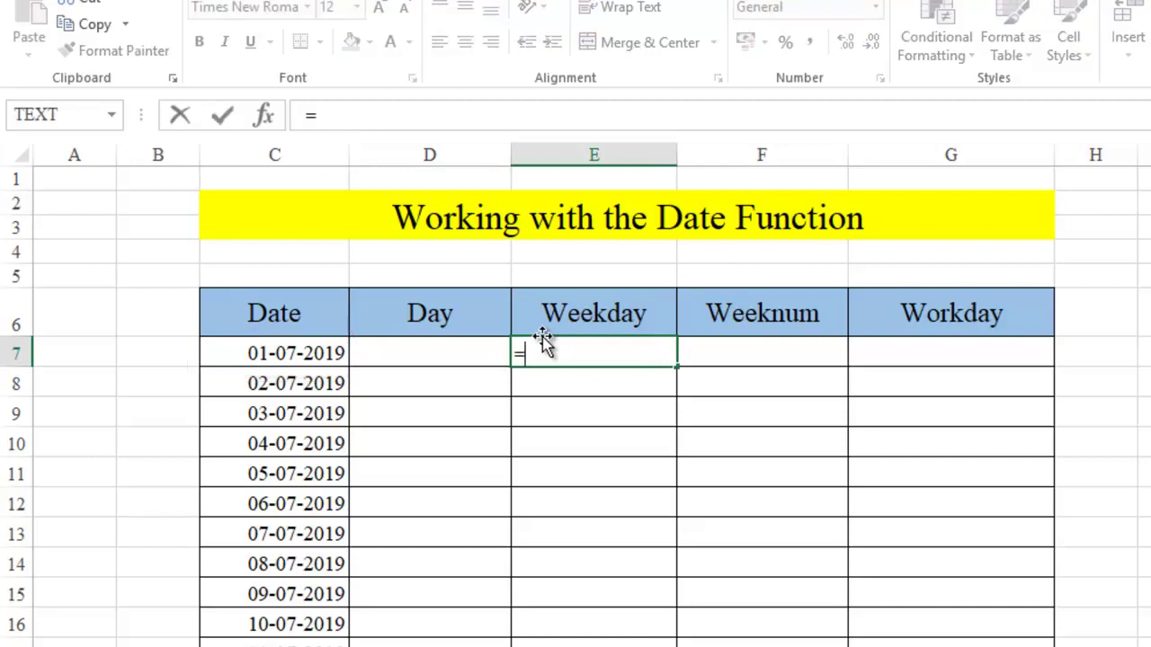
type("ee")
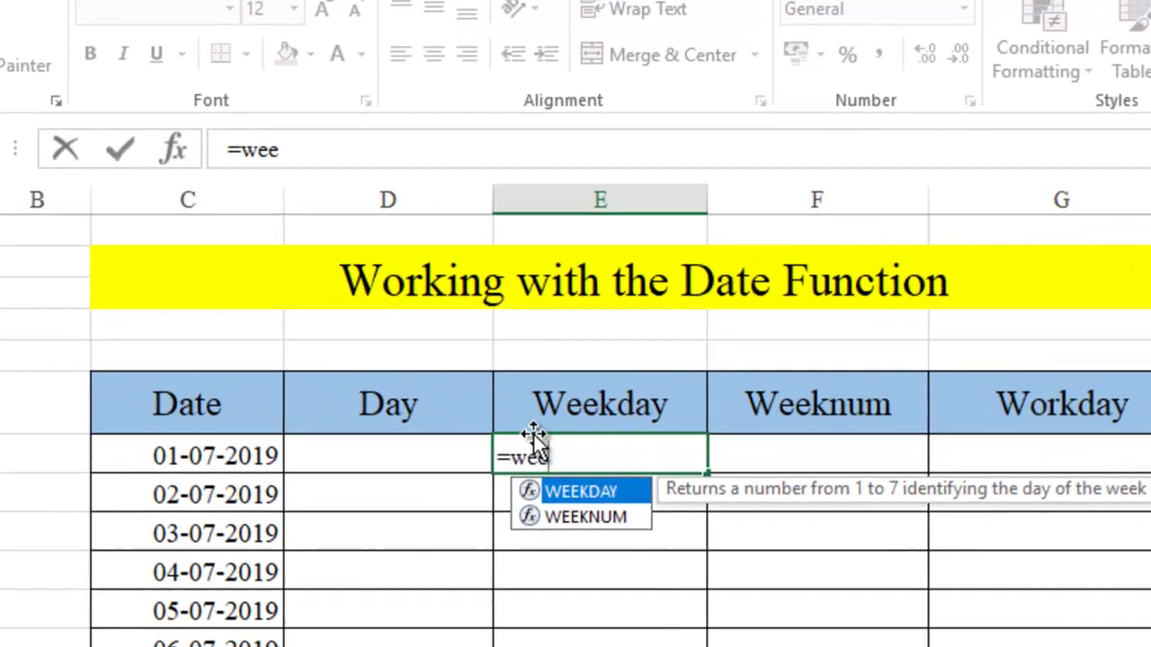
key("Tab")
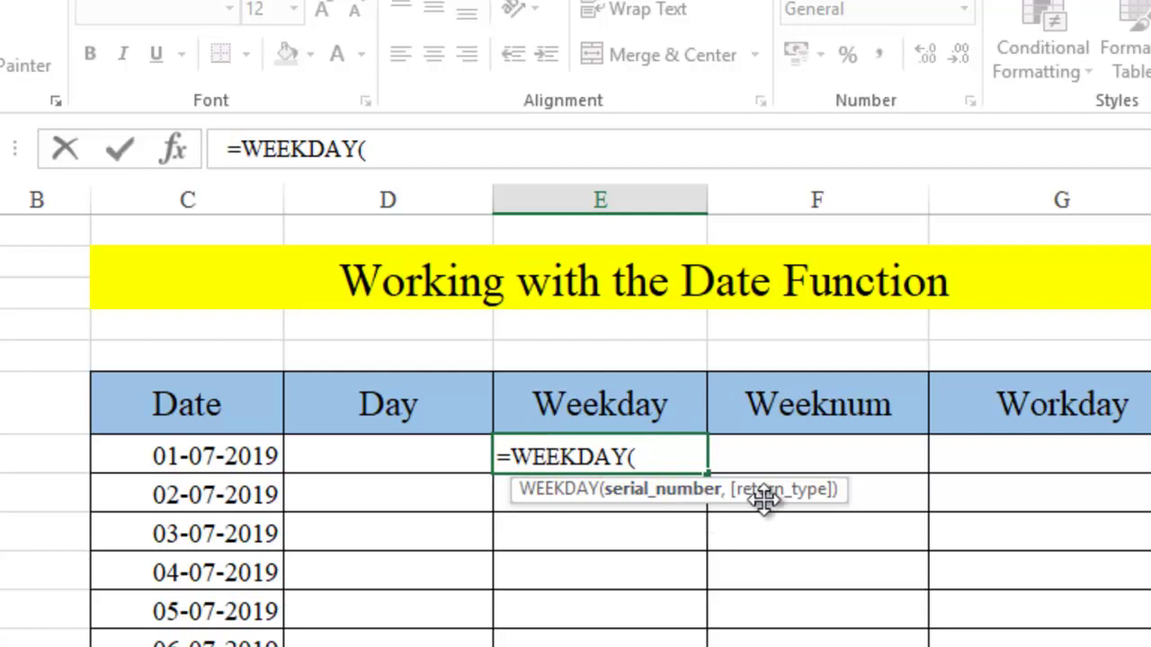
left_click(249, 459)
type(",")
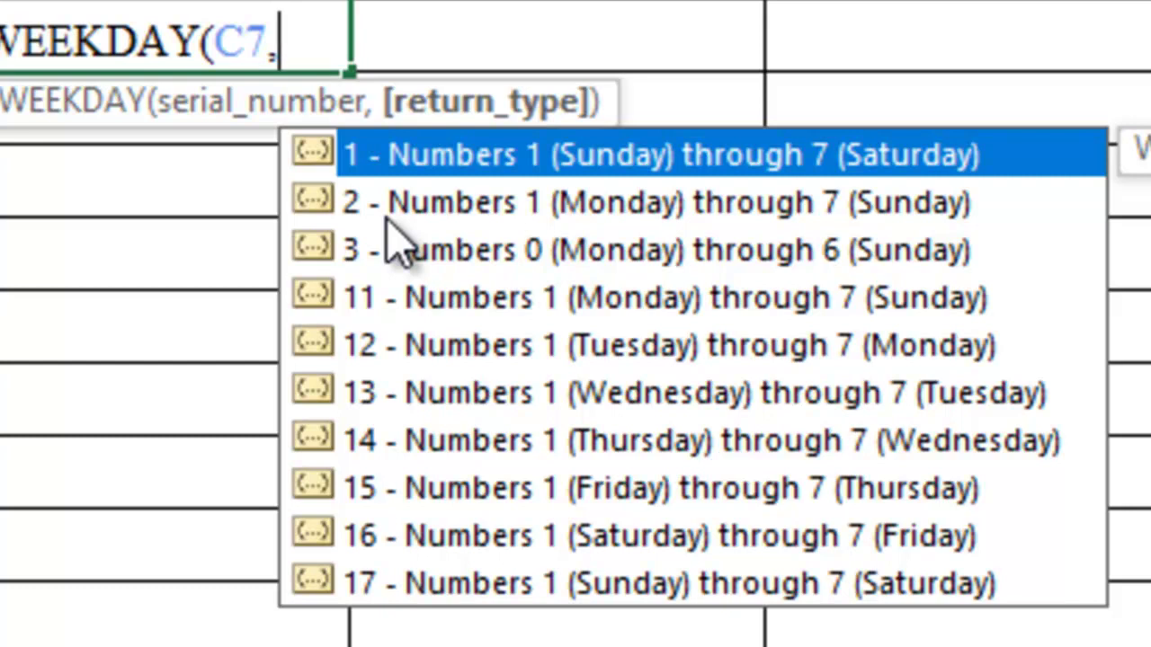
double_click(386, 220)
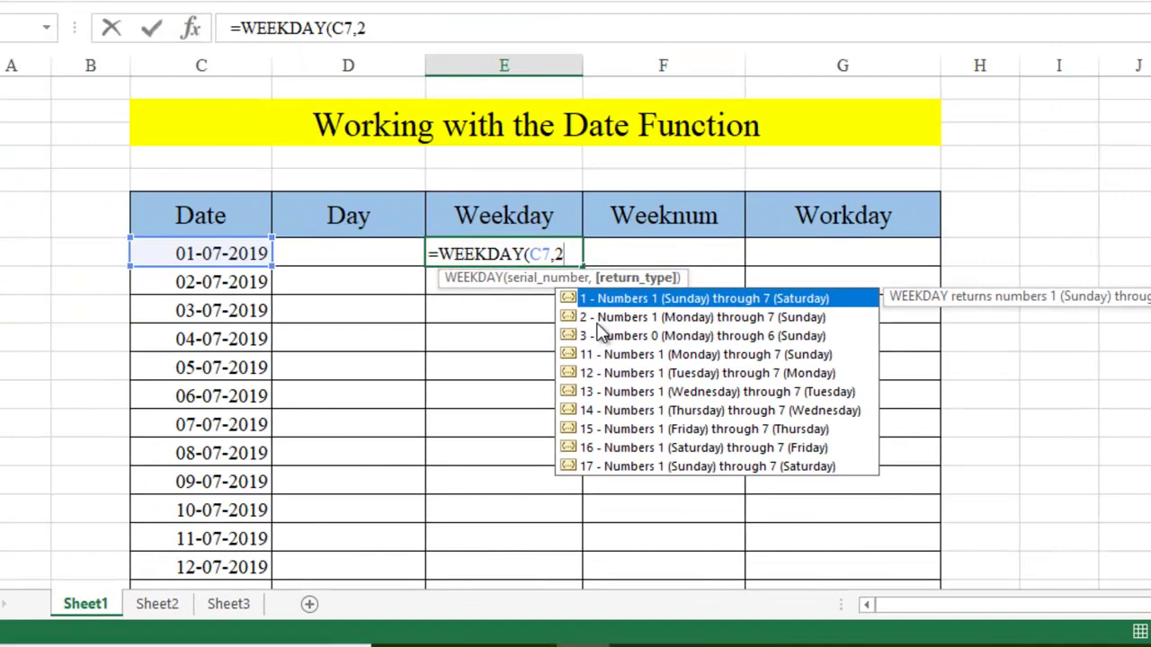
type(")")
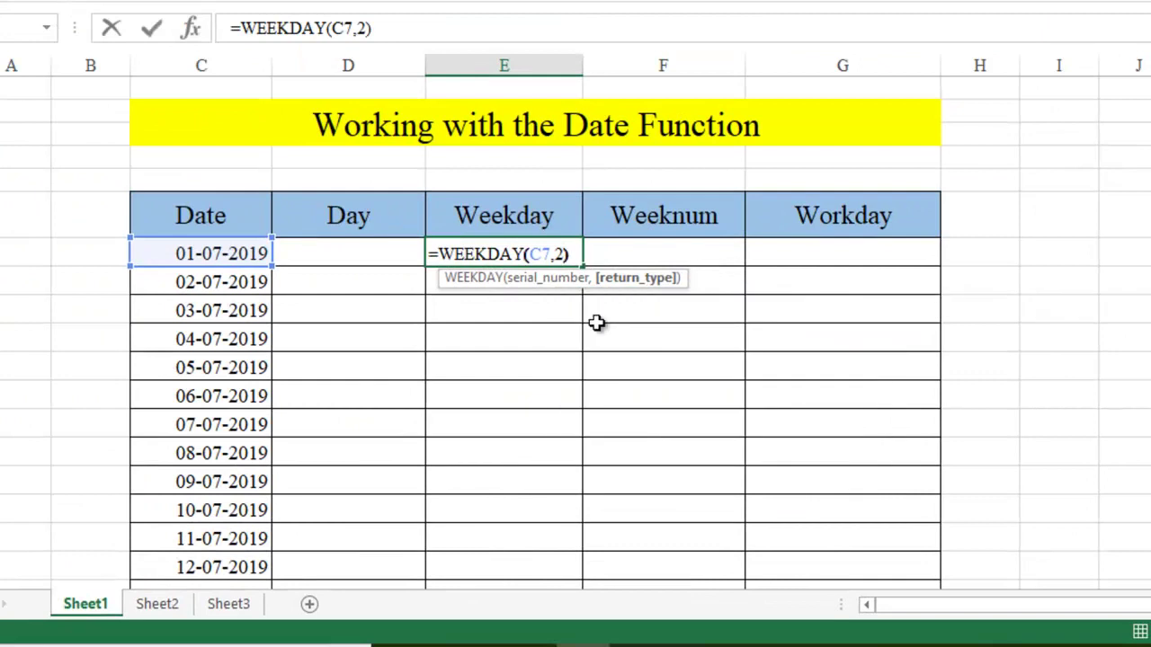
key("Return")
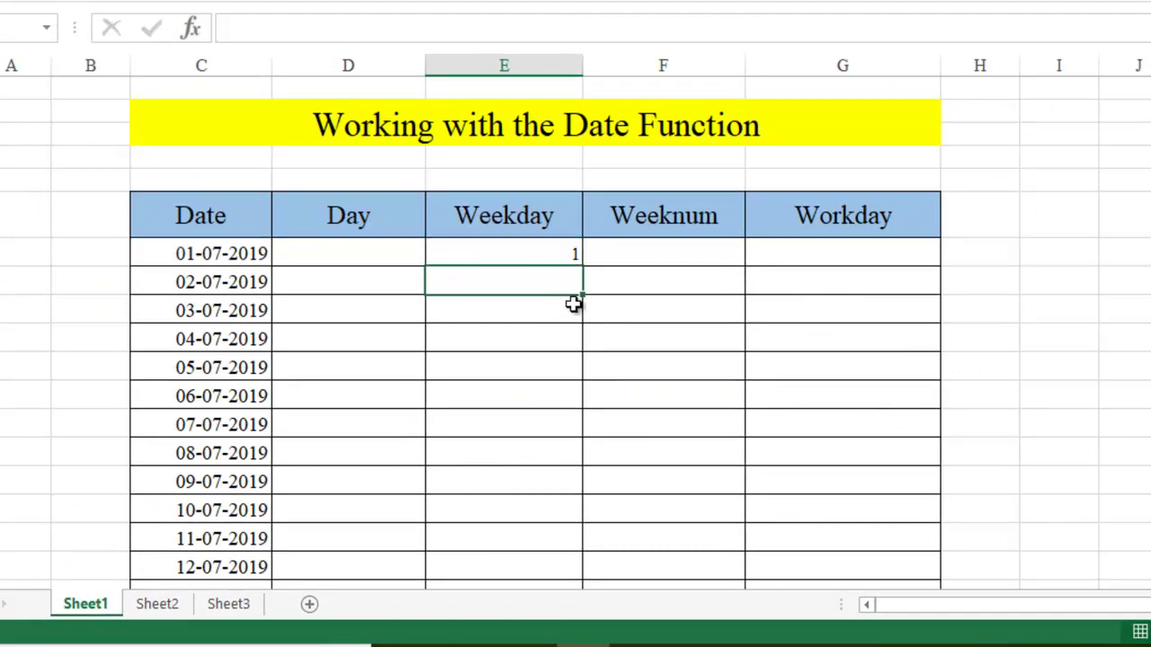
left_click(544, 260)
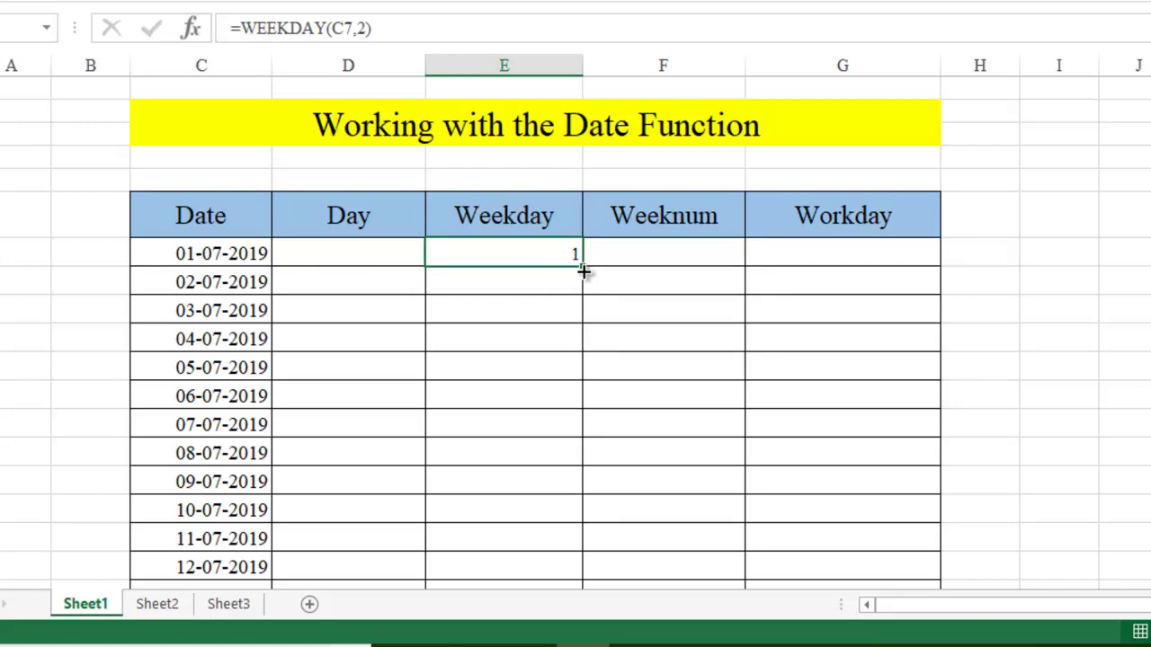
left_click_drag(582, 266, 563, 552)
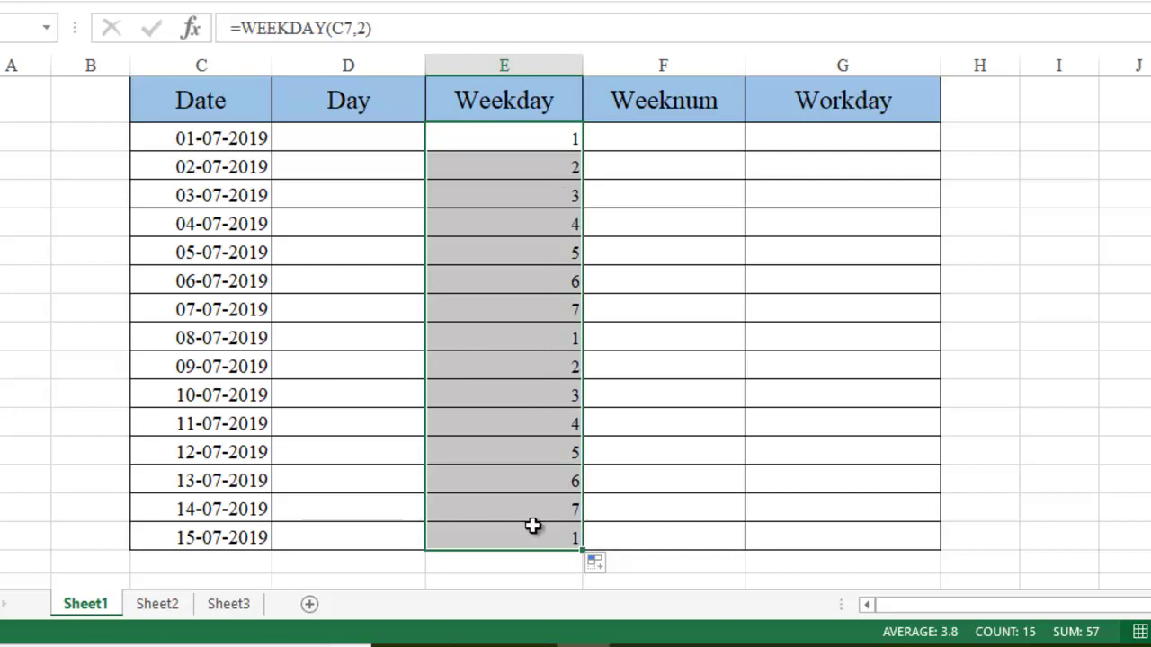
Enter =WEEKNUM(C7,2) in F7 for the first date and fill the formula down the Weeknum column through F21.
left_click(622, 137)
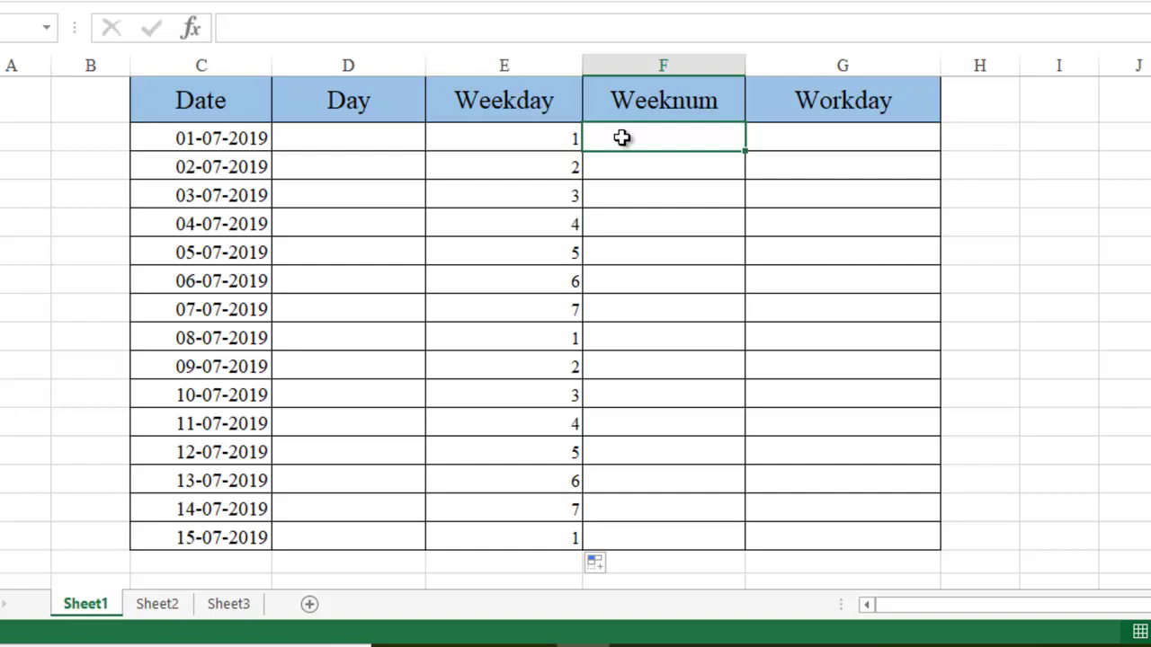
type("=week")
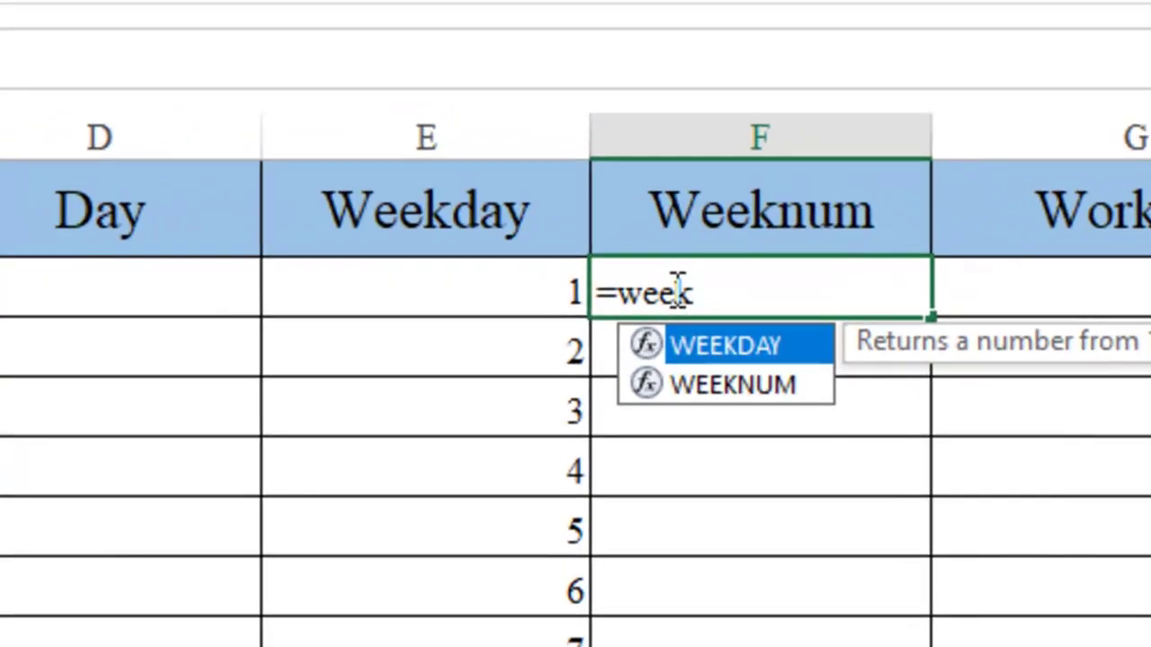
key("Down")
key("Tab")
right_click(677, 290)
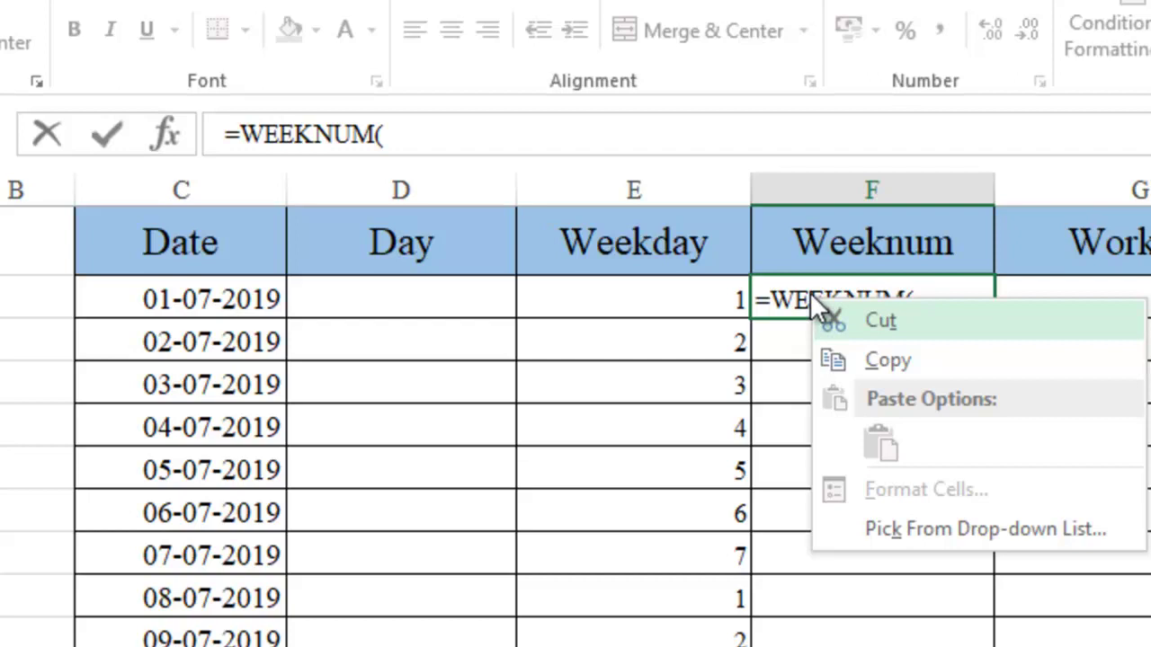
left_click(224, 301)
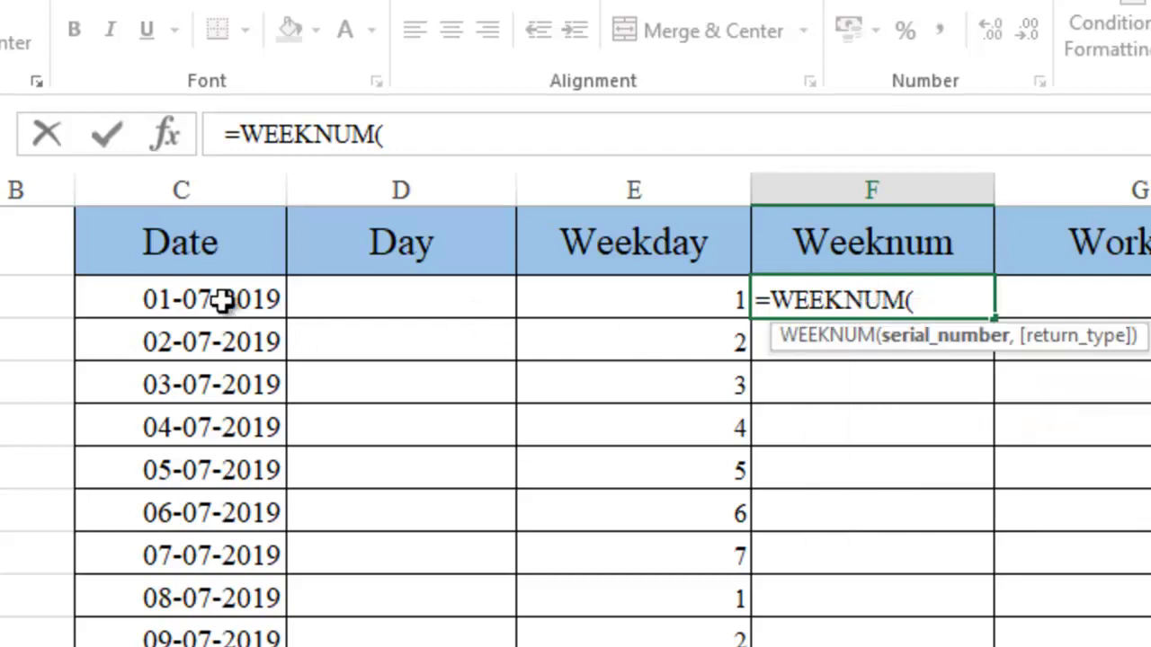
left_click(224, 301)
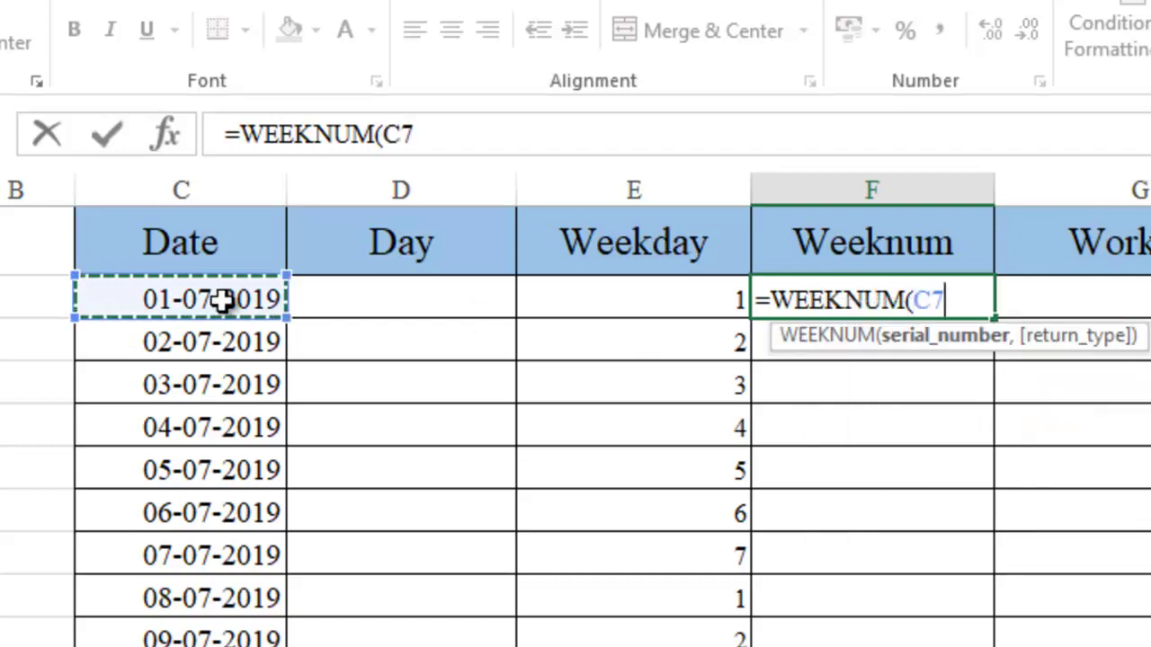
type(",")
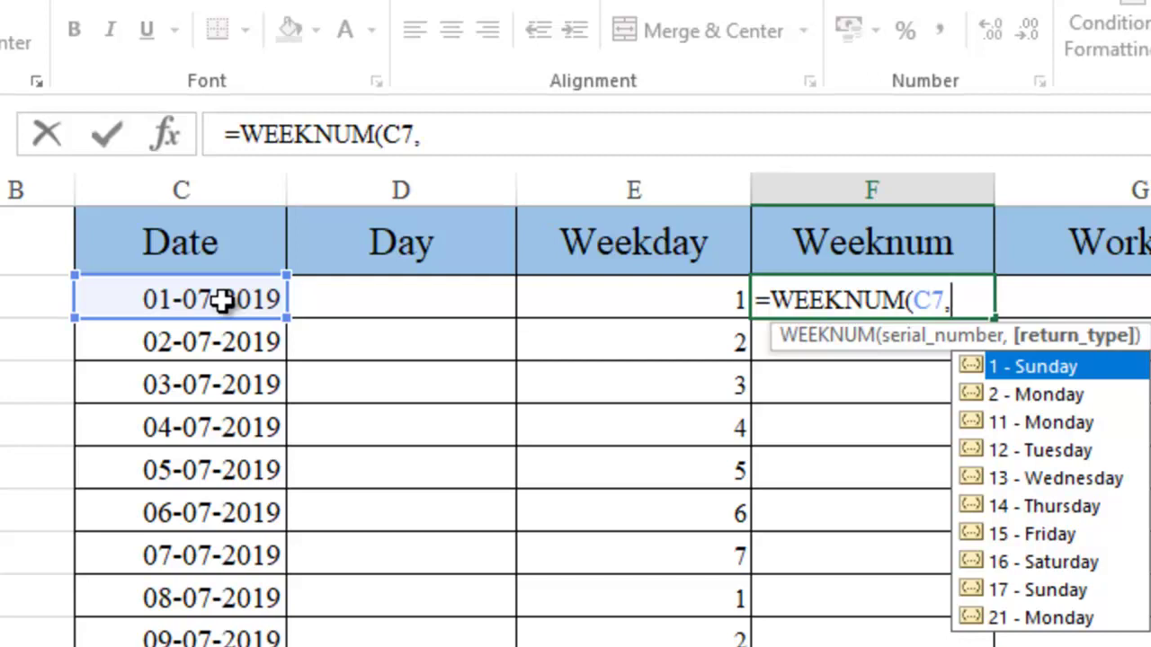
type("2")
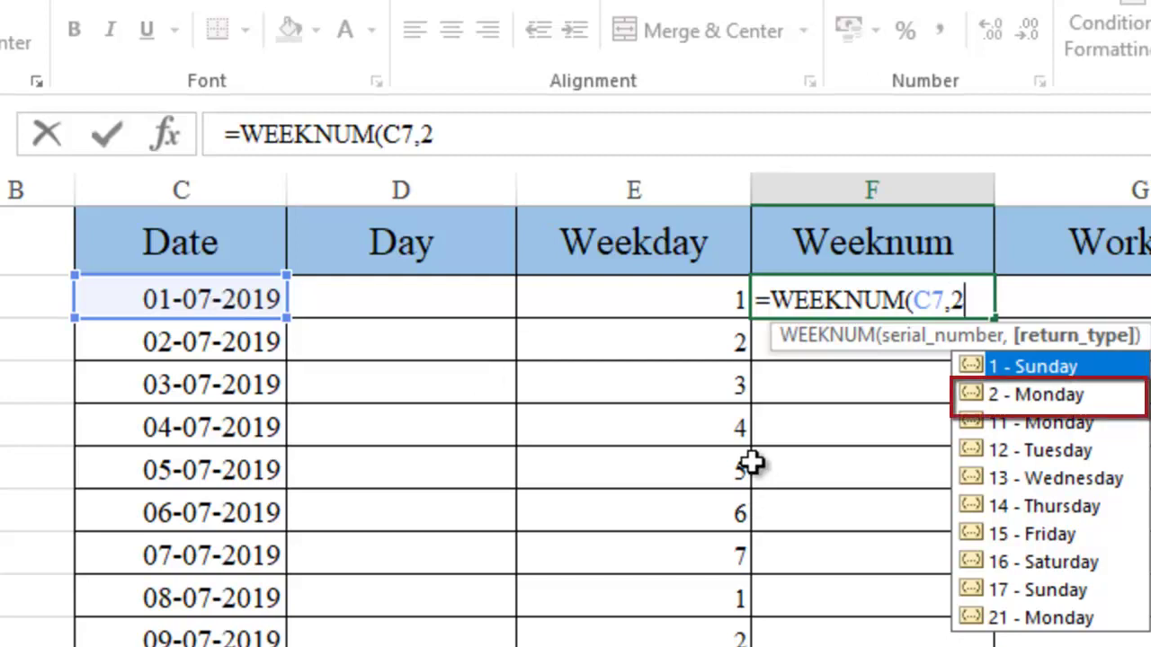
key("Return")
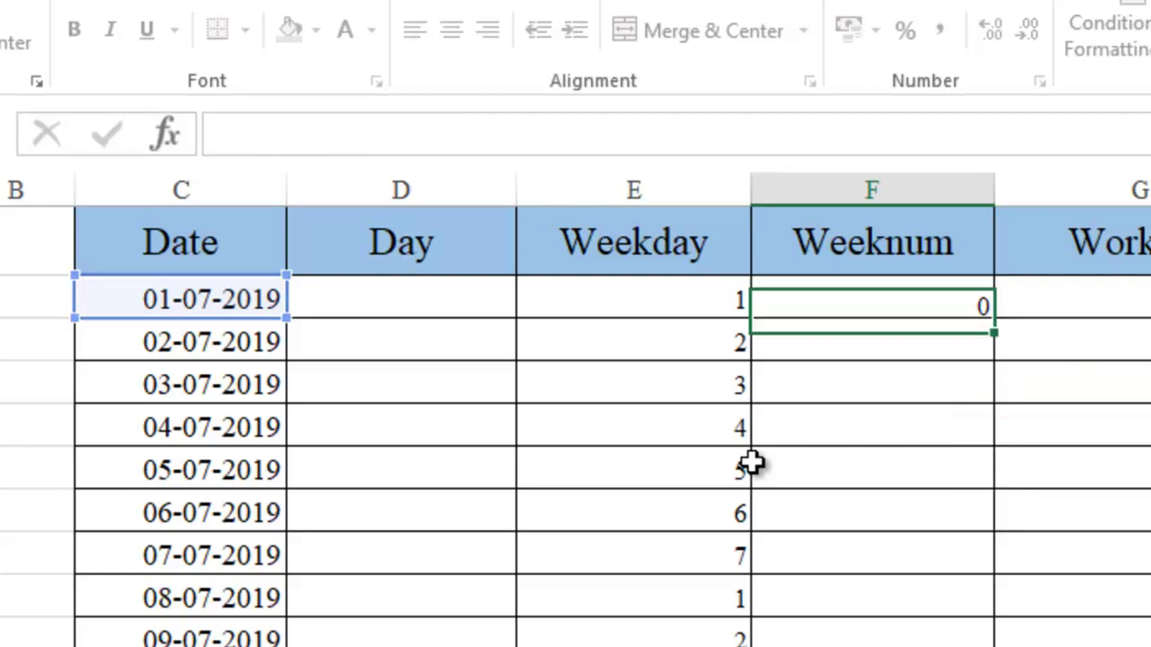
left_click(886, 302)
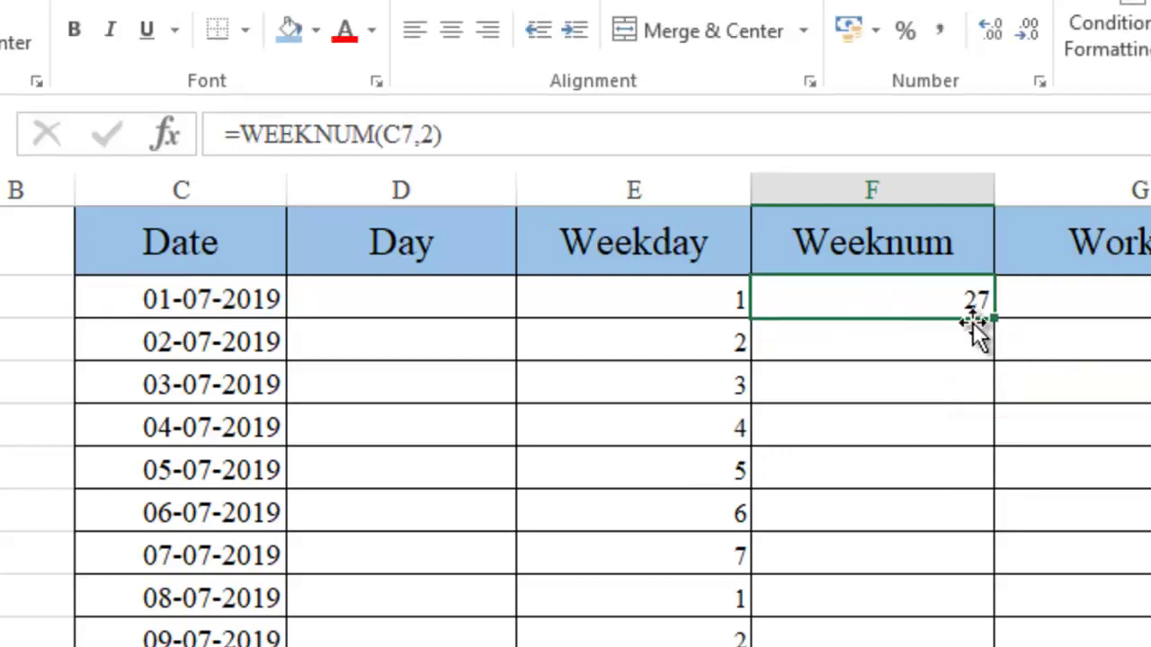
left_click_drag(859, 273, 594, 586)
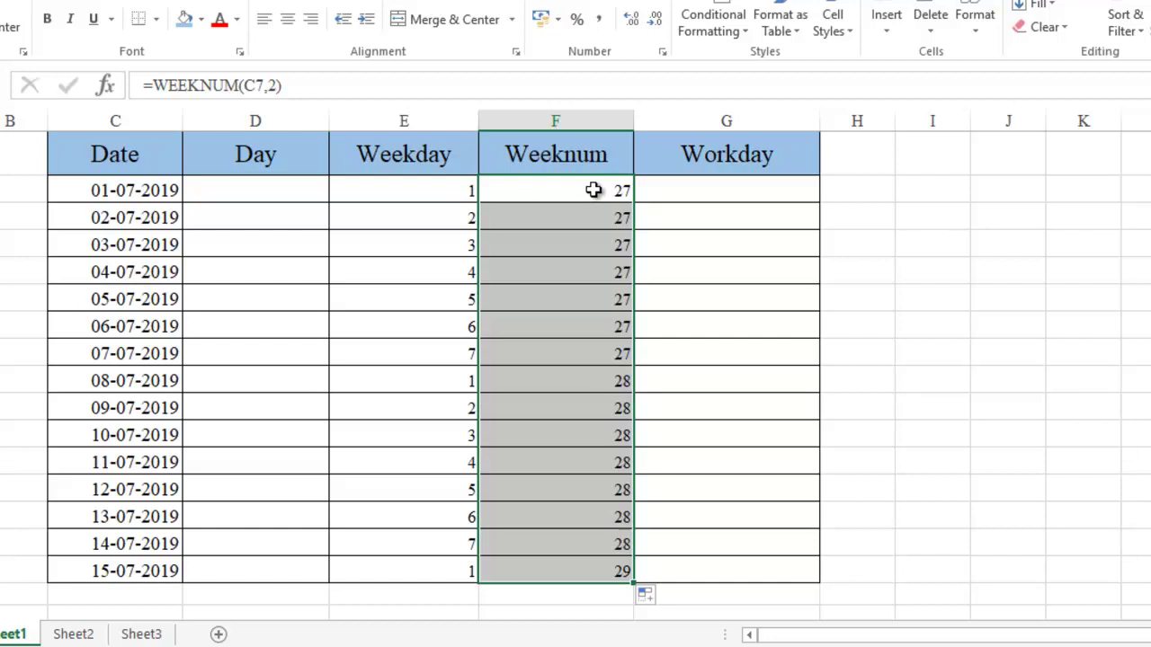
Enter a WORKDAY formula in G7 that adds 8 working days to the start date in C7.
double_click(708, 190)
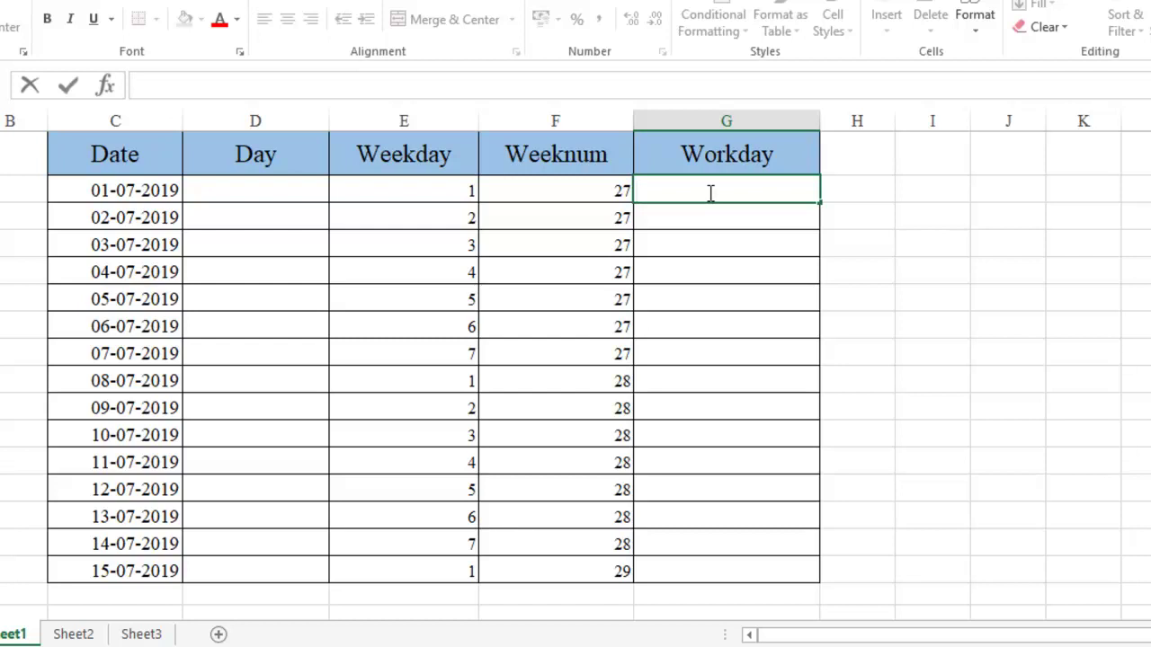
type("=workd")
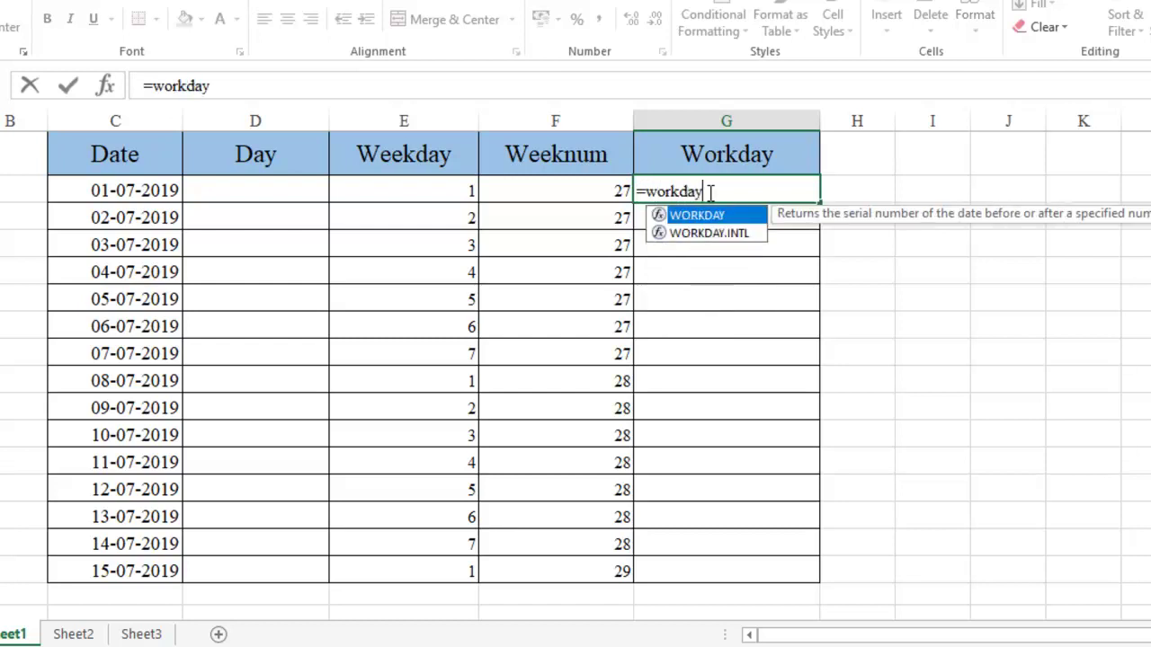
type("ay")
key("Tab")
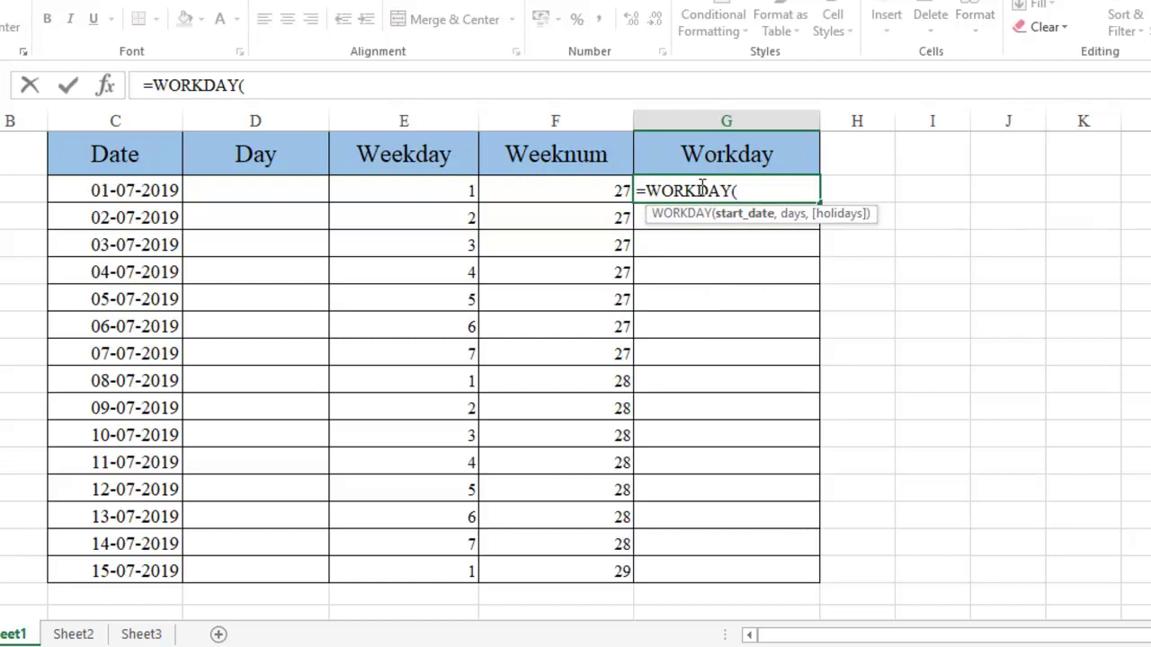
left_click(158, 191)
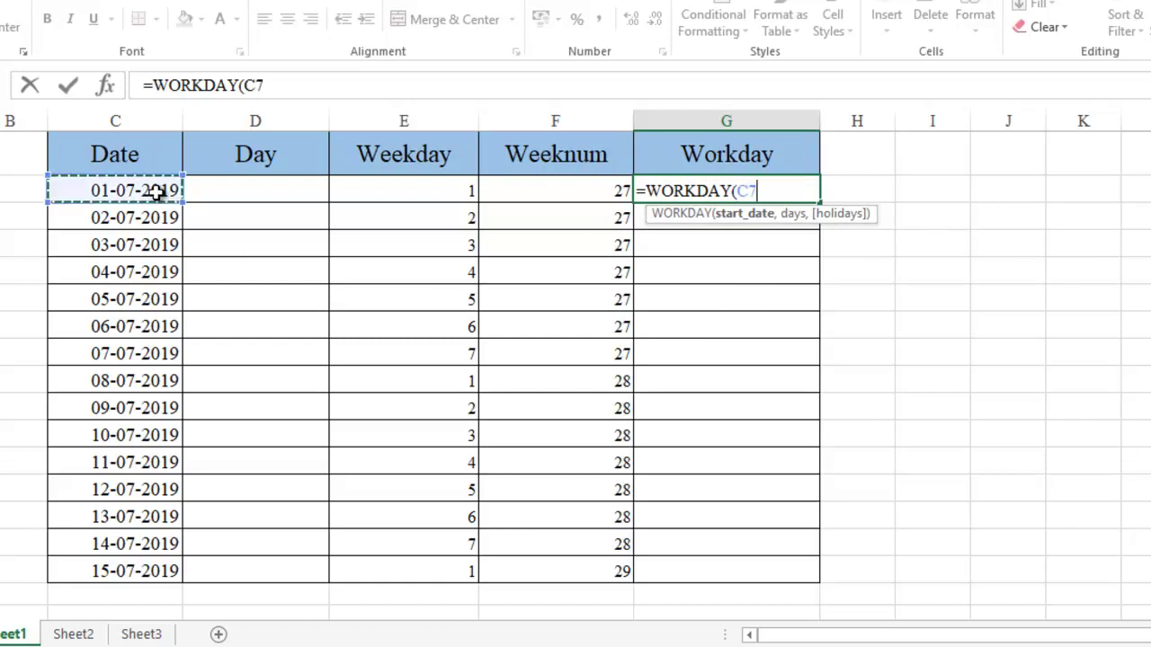
type(",8")
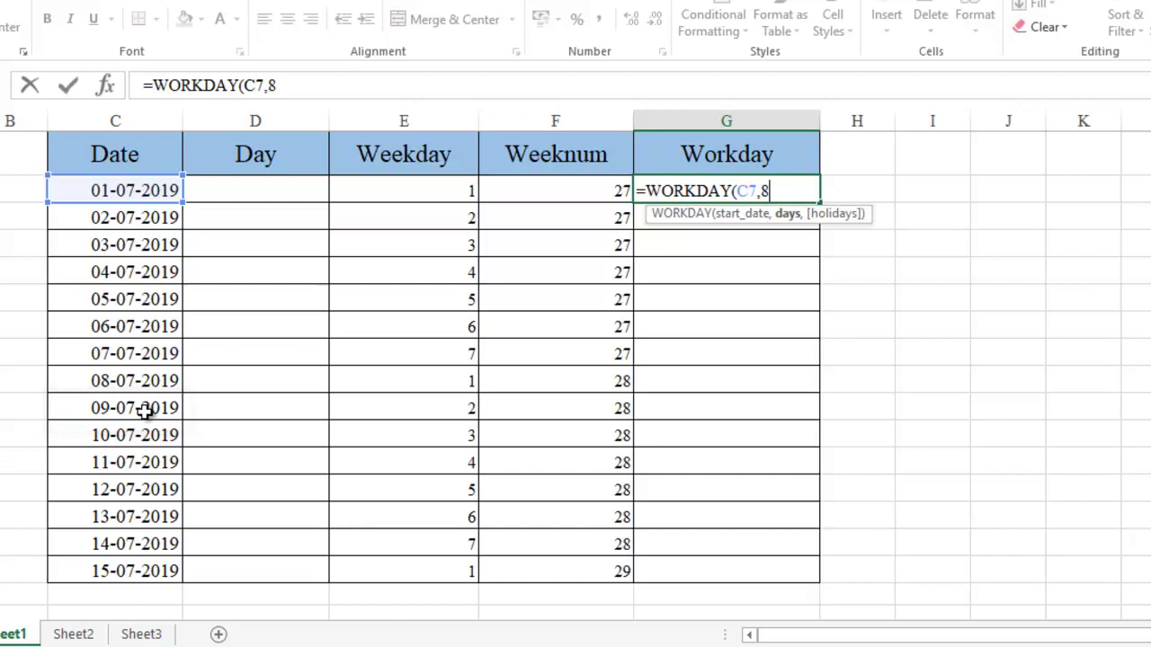
key("Return")
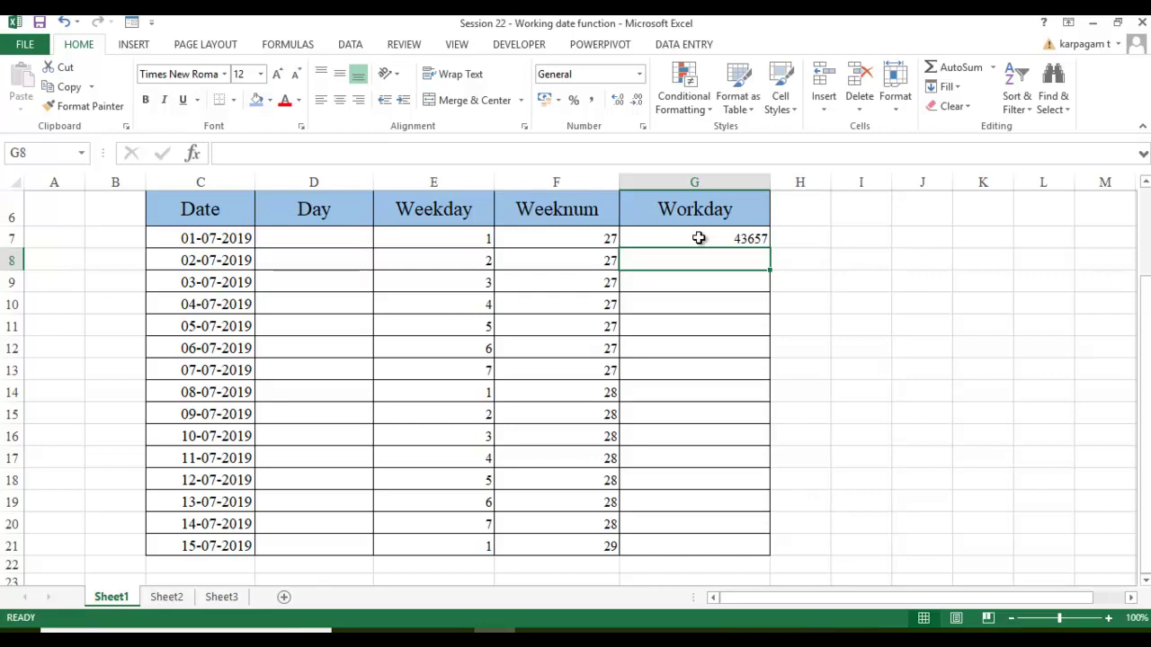
Format the Workday result in G7 as a Short Date.
left_click(699, 240)
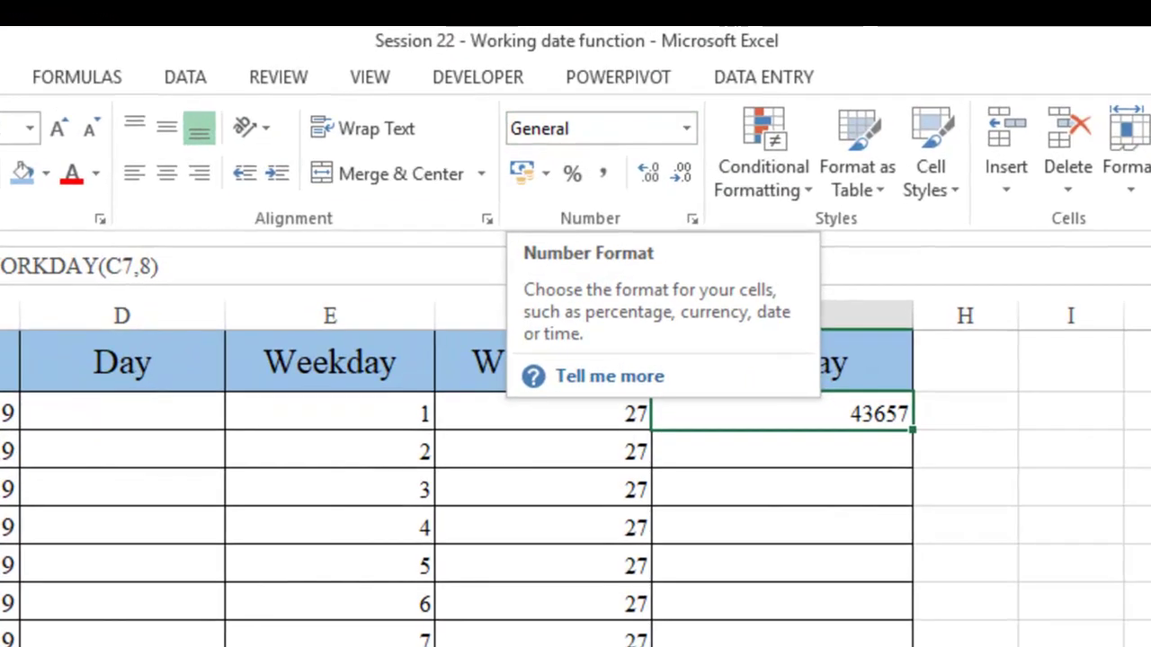
left_click(686, 130)
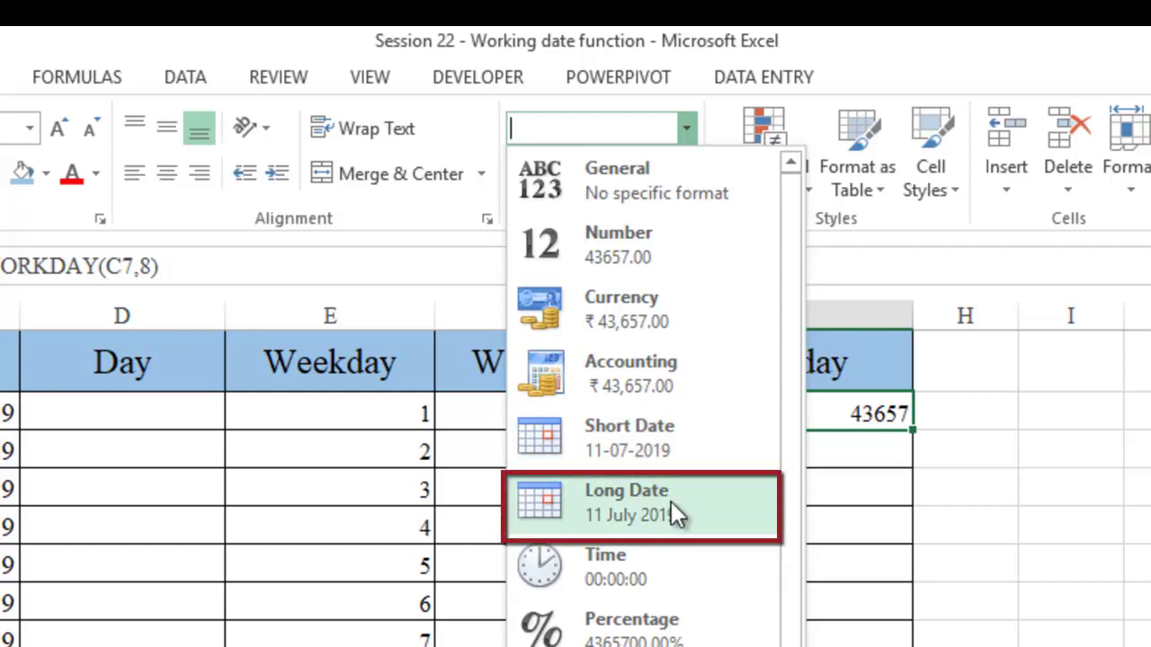
left_click(673, 437)
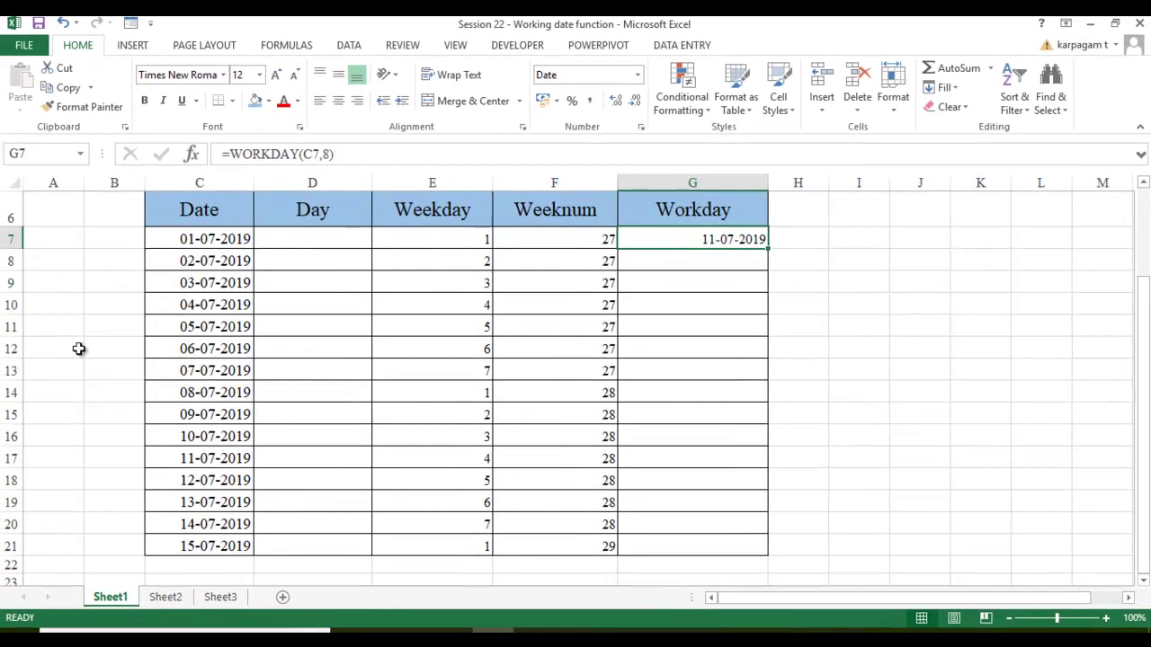
Highlight rows 12 and 13 to examine the weekend dates within the workday period.
left_click_drag(13, 349, 17, 373)
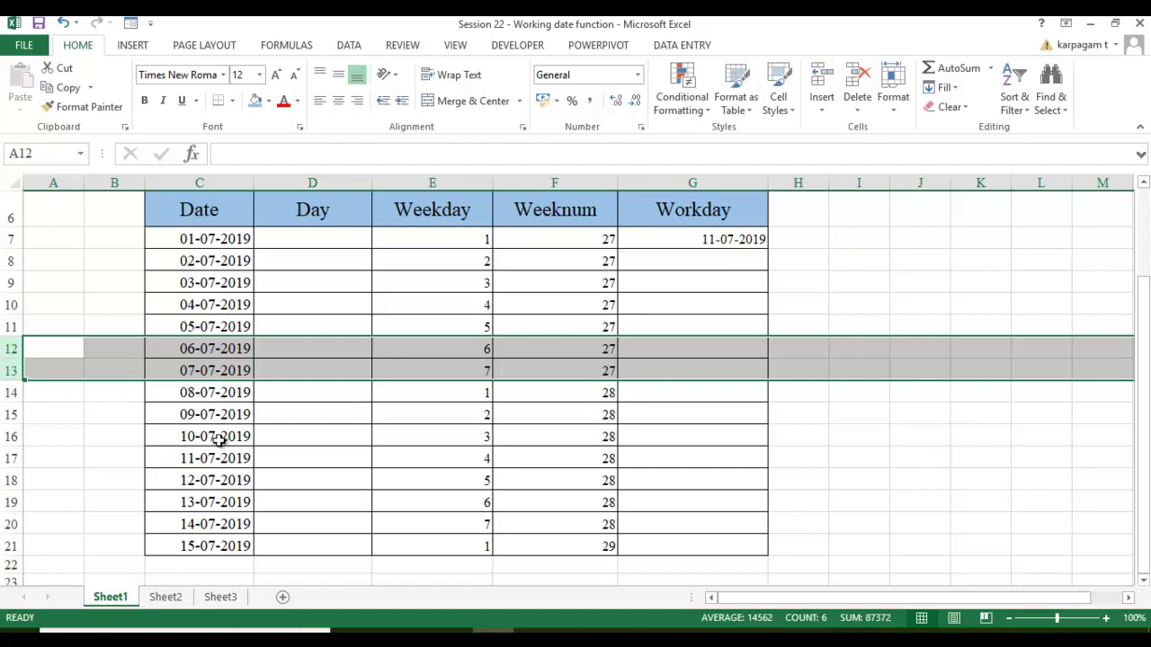
left_click(807, 281)
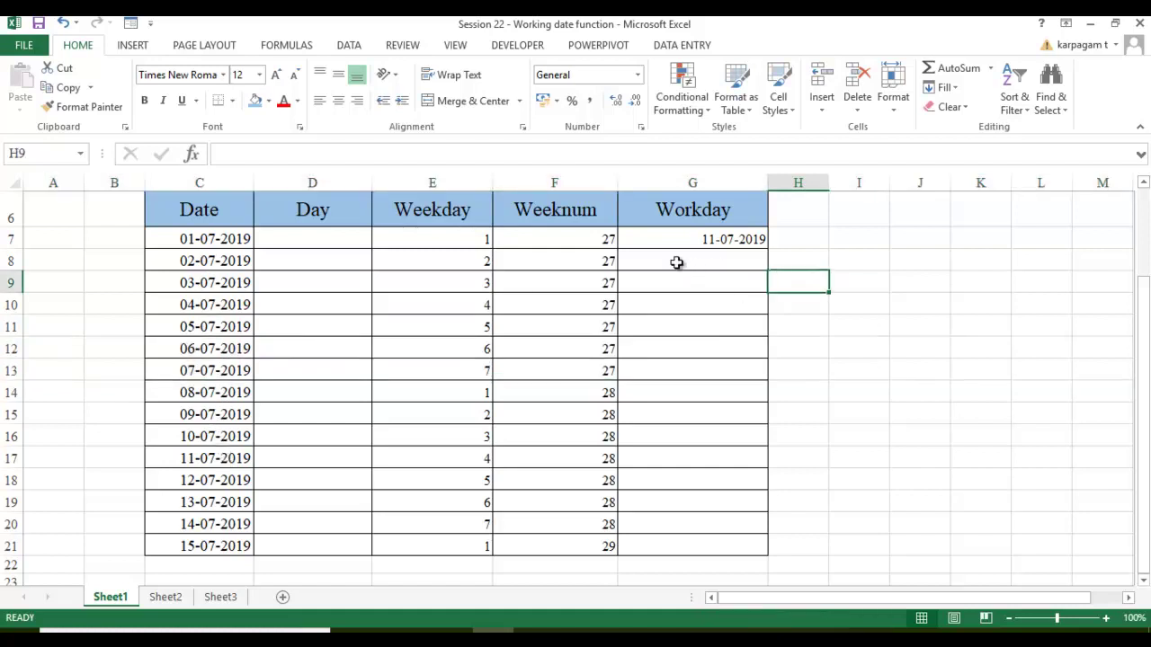
Enter =WORKDAY(C8,4) in G8 to add 4 working days to the second date.
left_click(676, 263)
type("=we")
key("BackSpace")
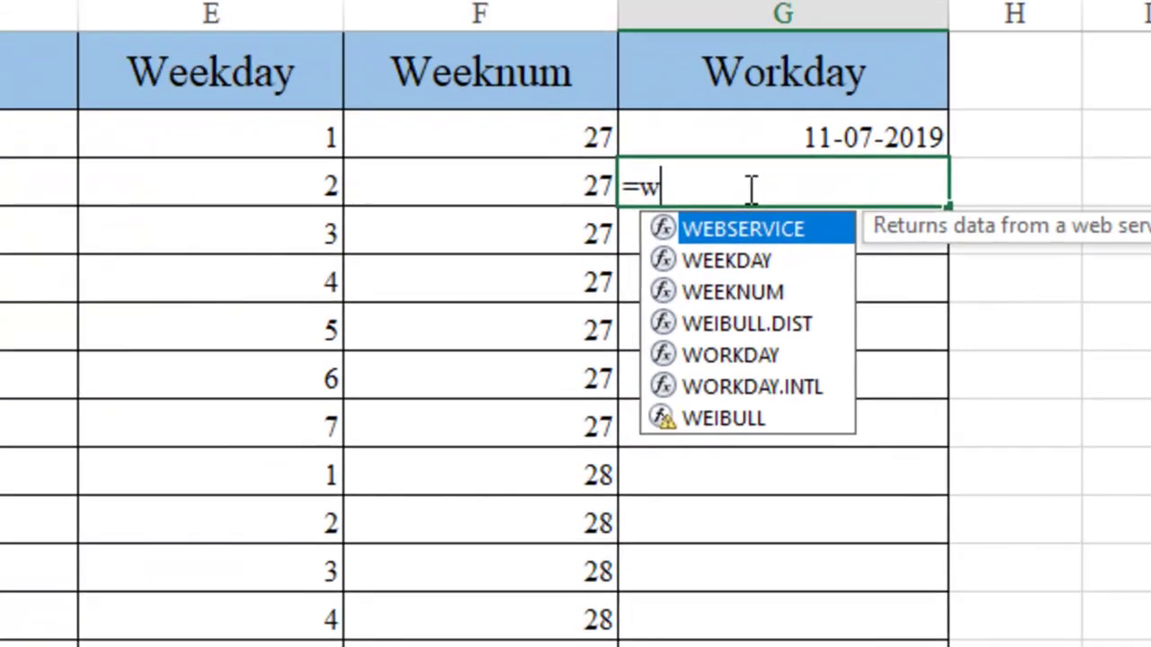
type("ork")
key("Tab")
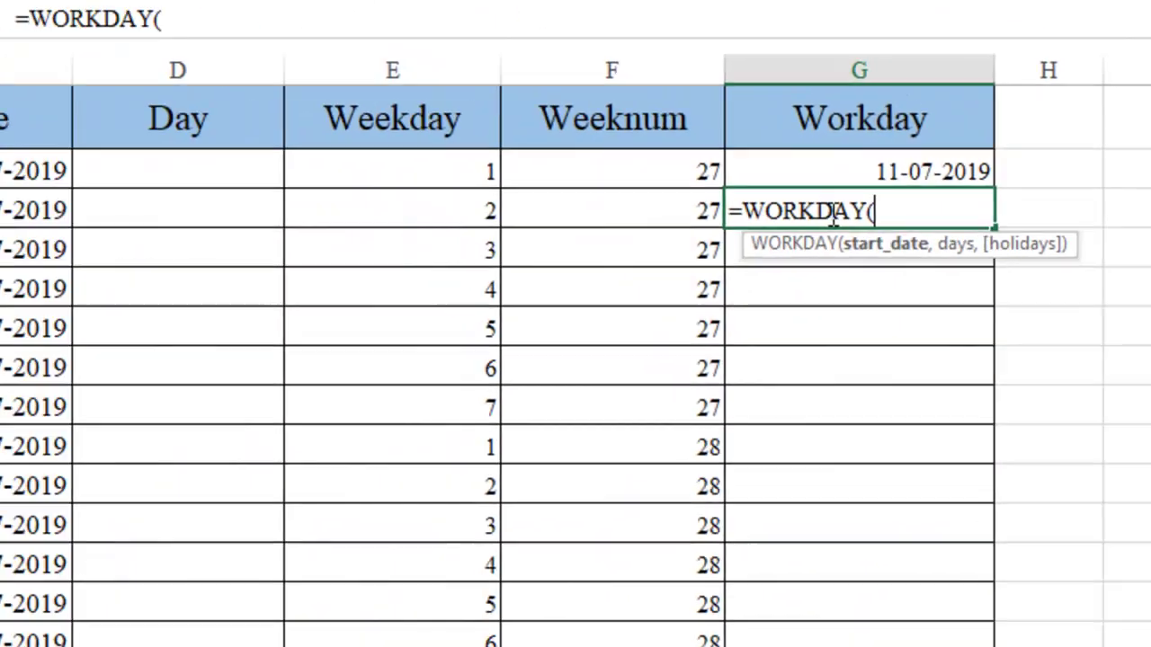
left_click(217, 236)
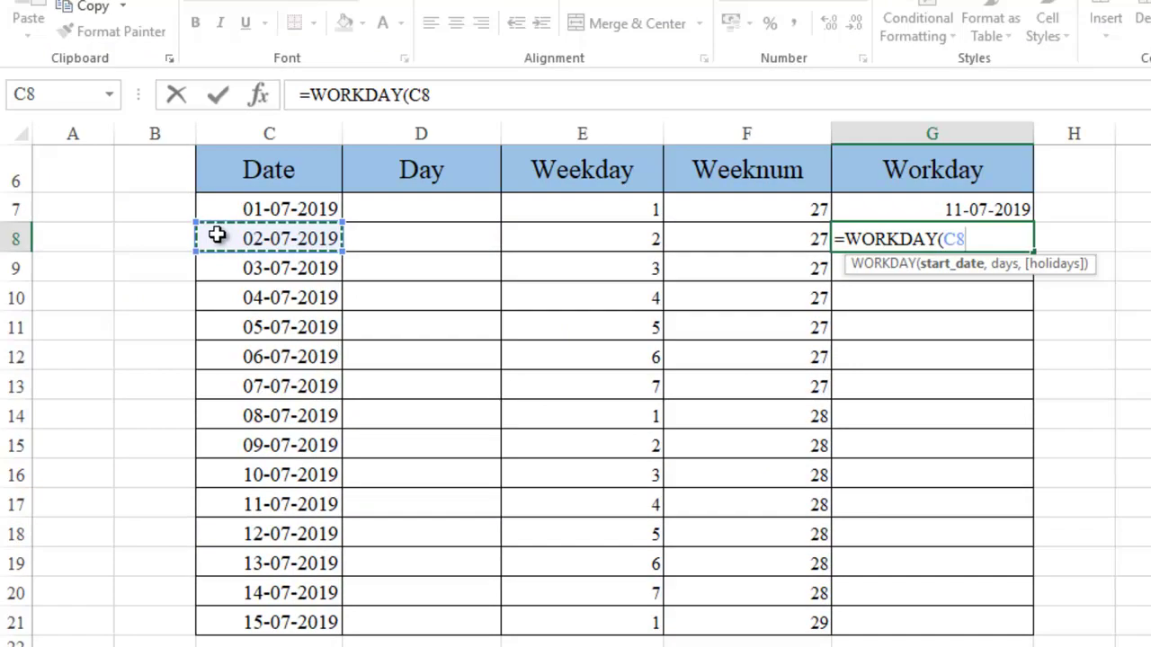
type(",")
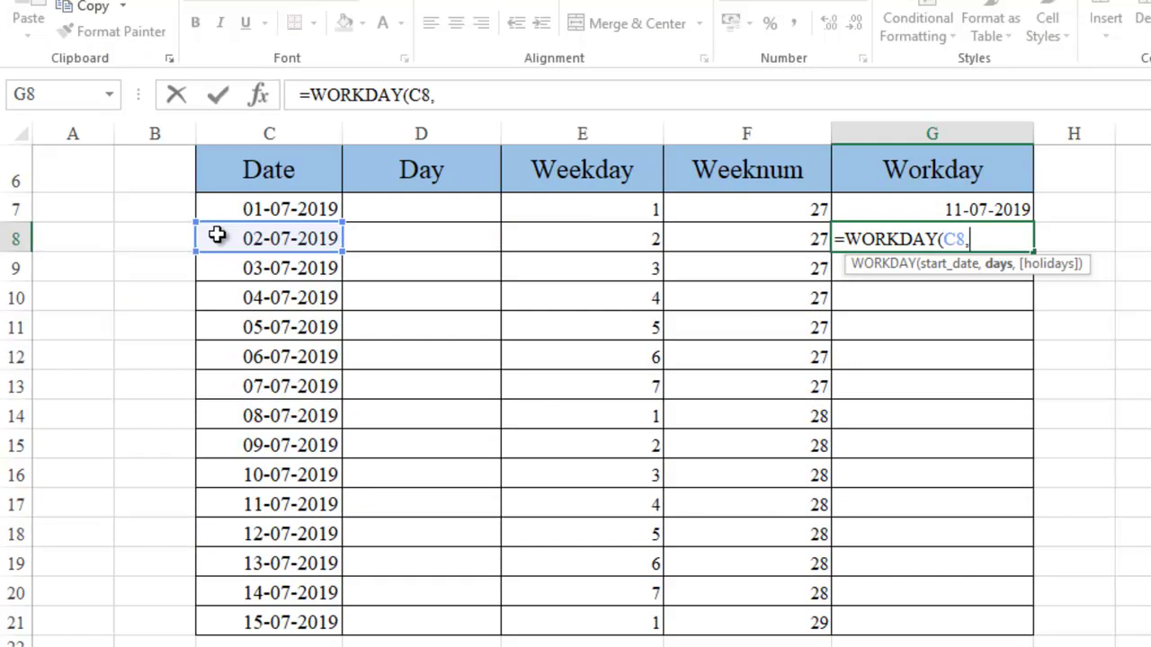
type("4)")
key("Return")
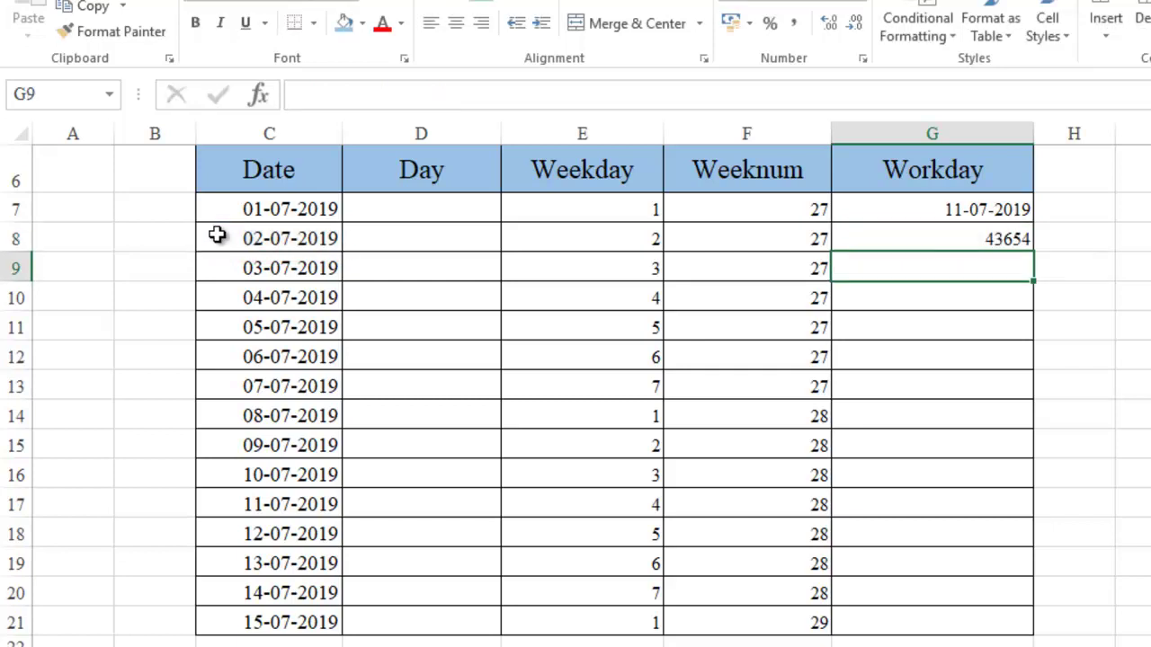
Format the Workday result in G8 as a Long Date and highlight rows 12 and 13 to check the weekend dates.
left_click(967, 240)
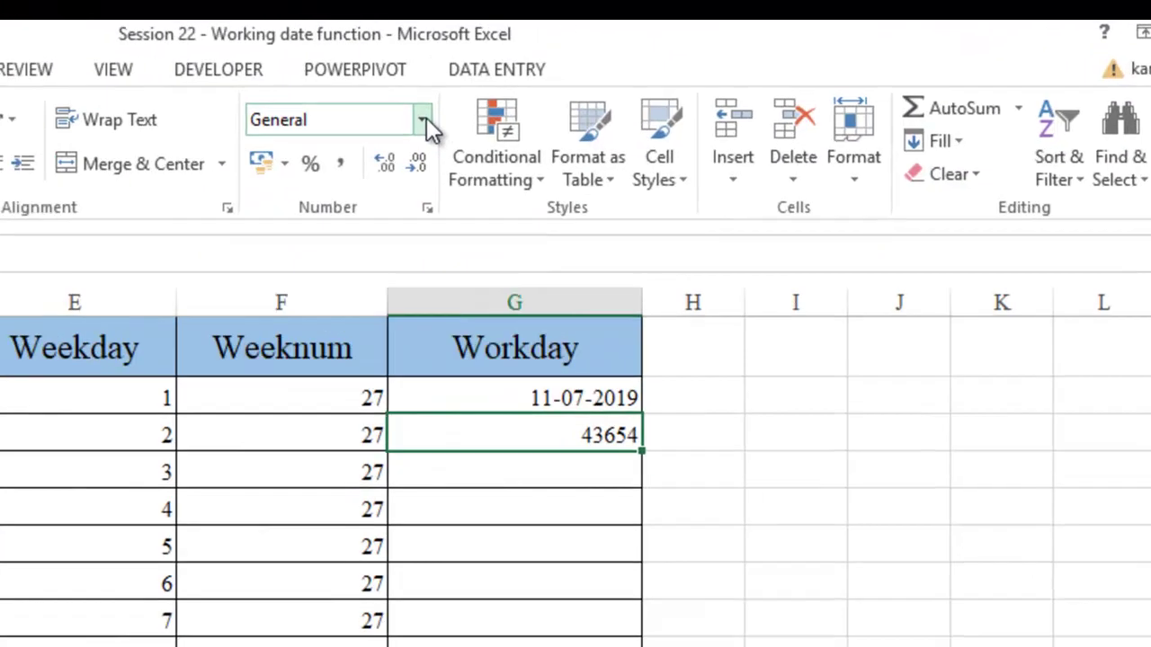
left_click(423, 119)
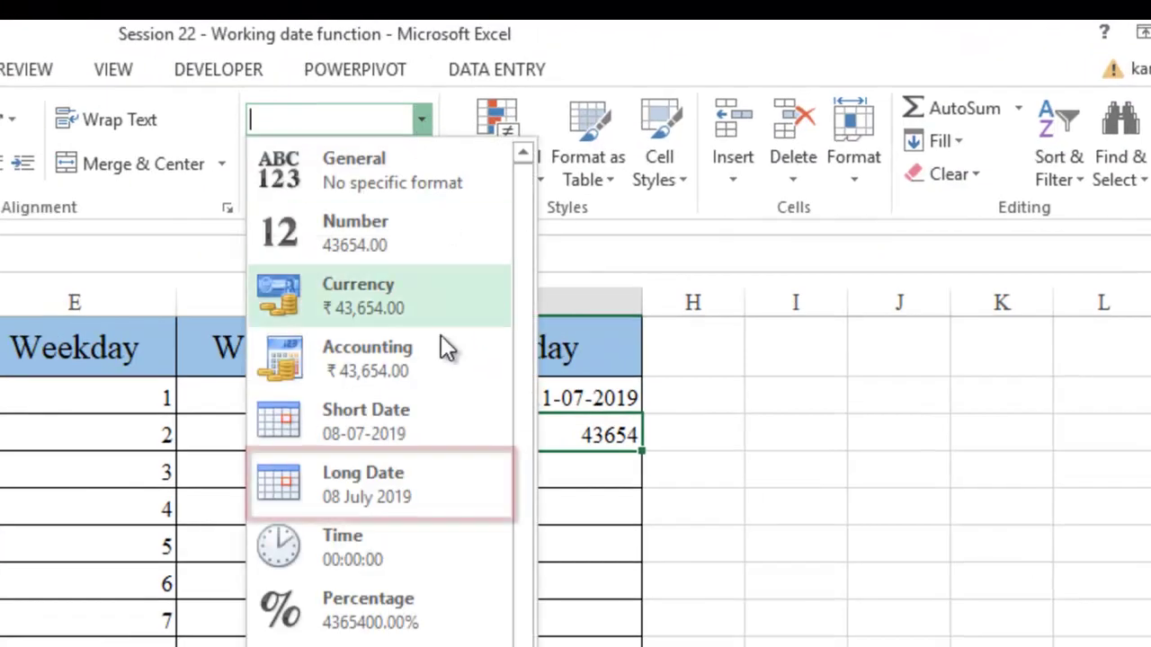
left_click(412, 488)
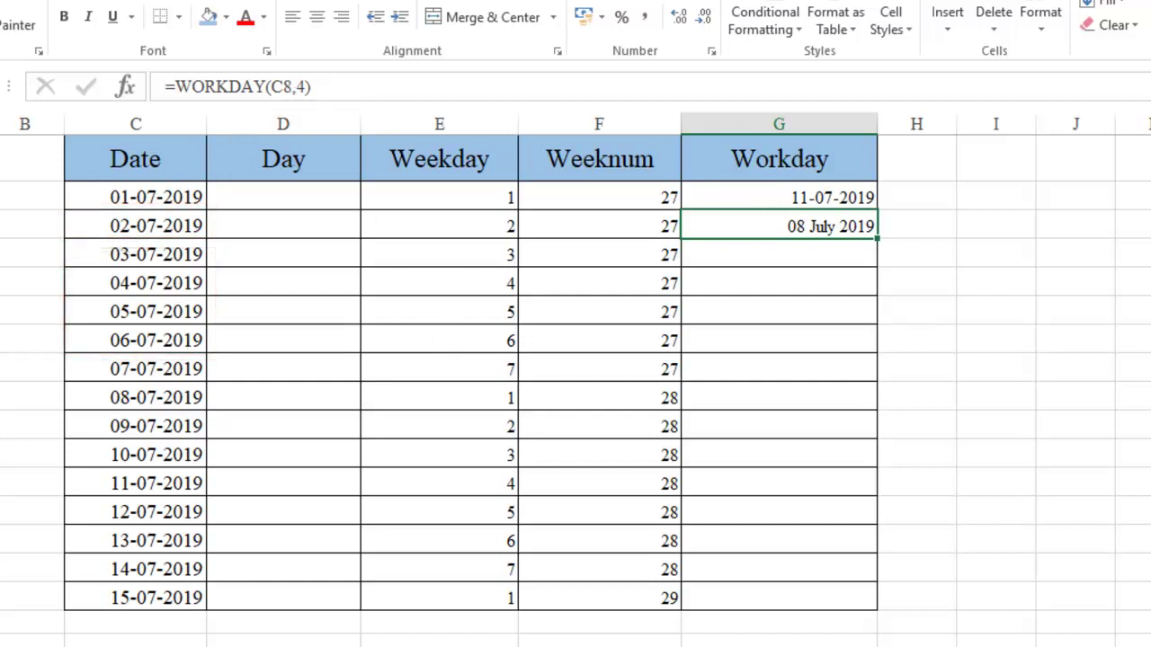
left_click_drag(0, 340, 1, 368)
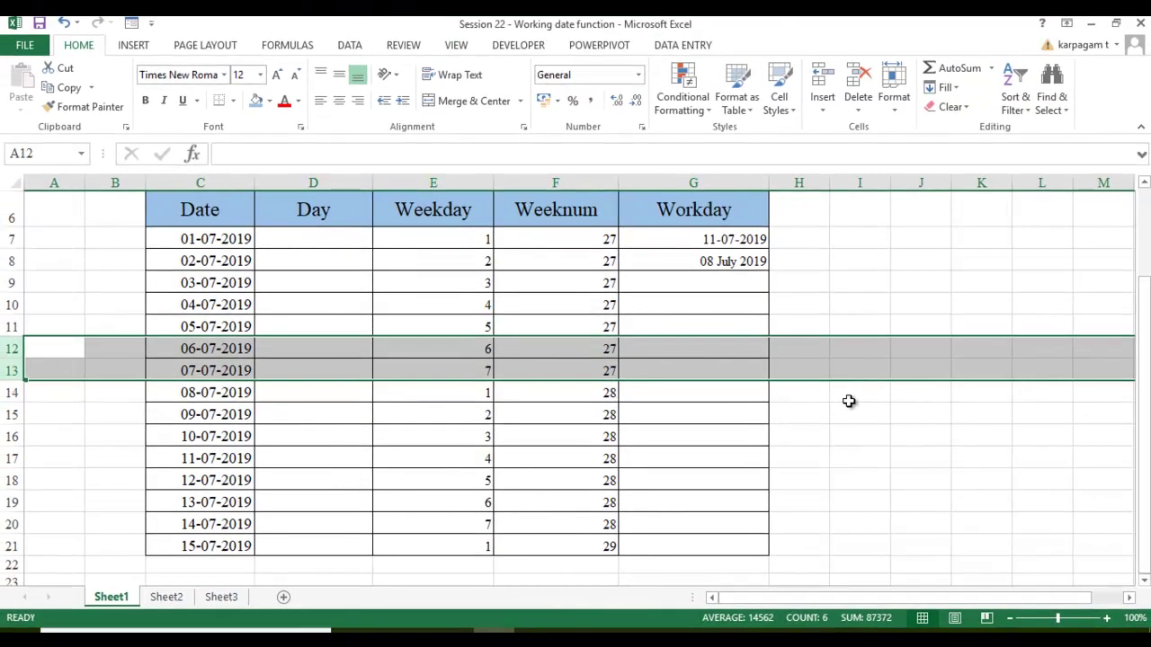
left_click(849, 401)
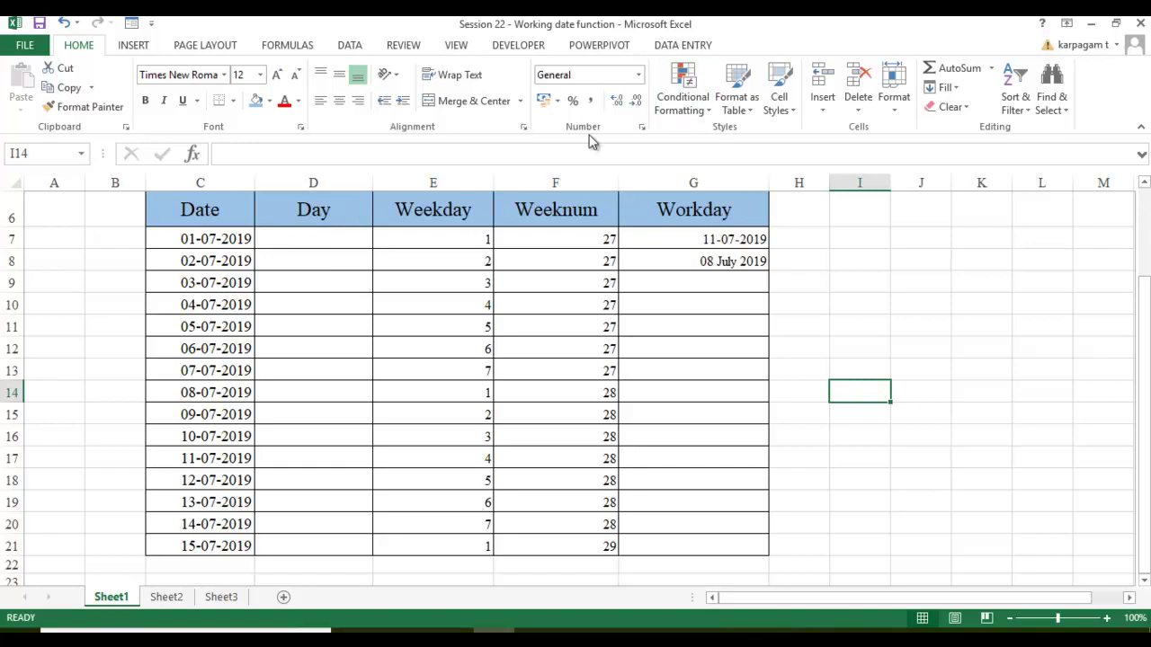
Apply the Long Date format to the whole Workday column G.
left_click(743, 182)
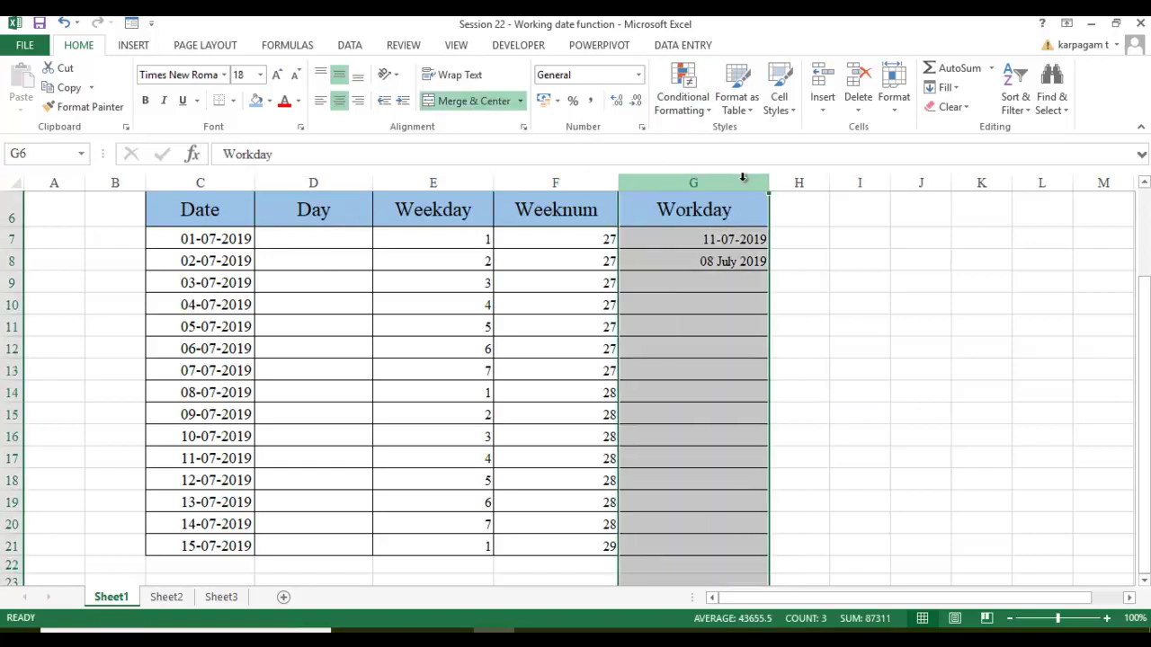
left_click(638, 74)
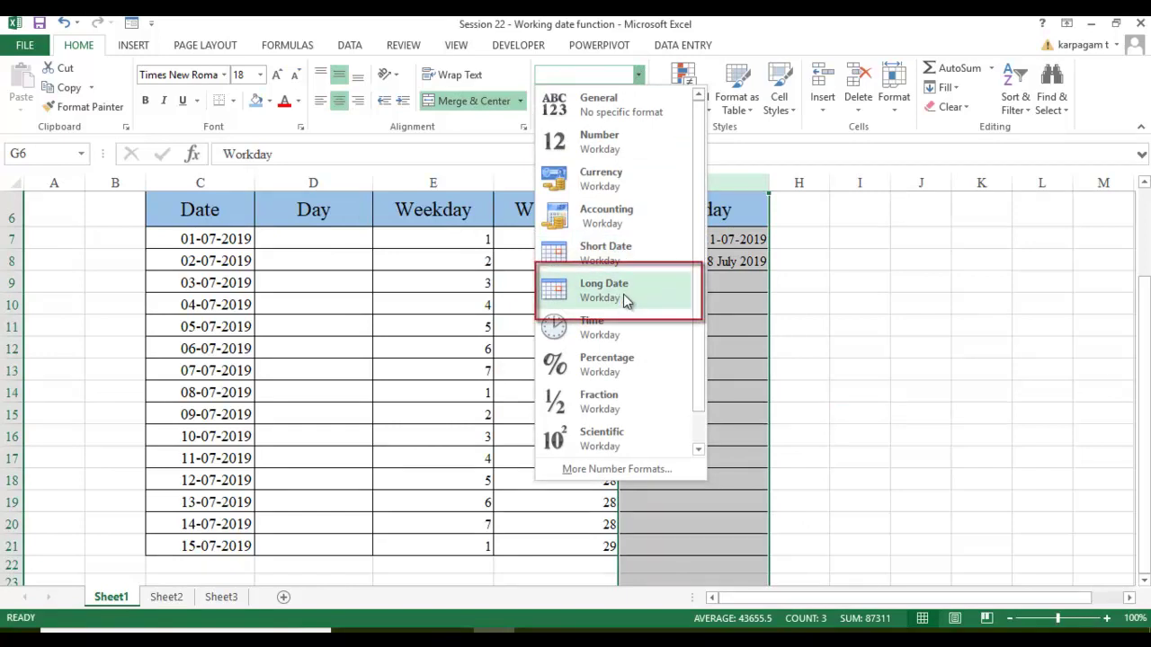
left_click(623, 294)
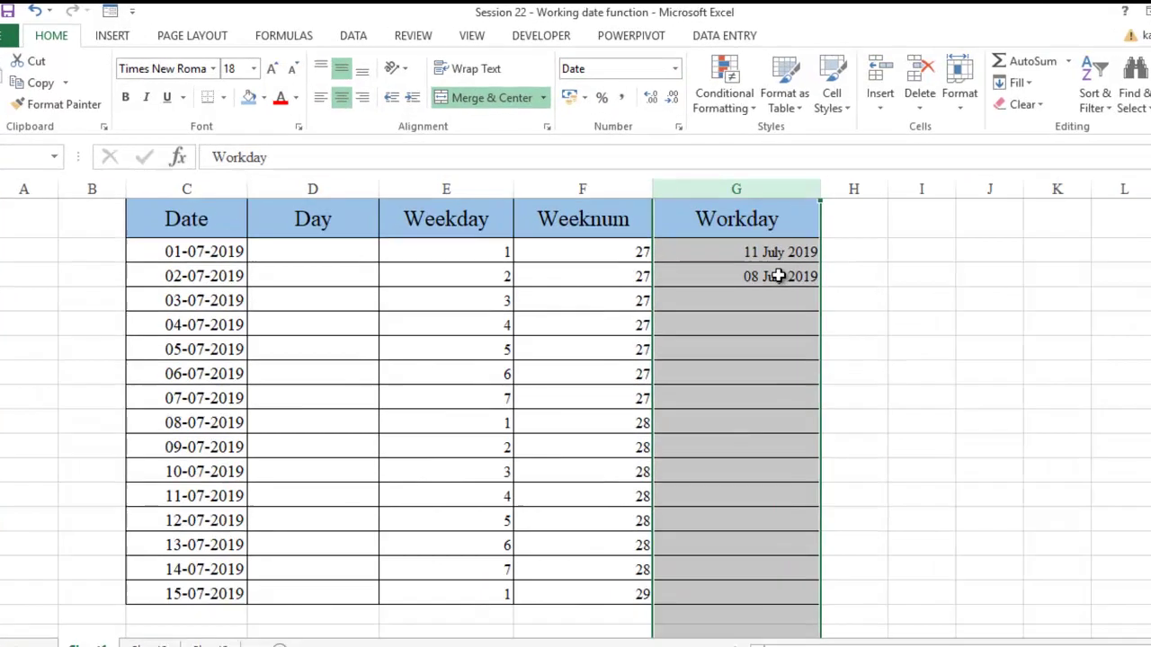
Enter =WORKDAY(C9,10) in G9 to add 10 working days to the third date, and review the formula.
left_click(724, 286)
type("=wo")
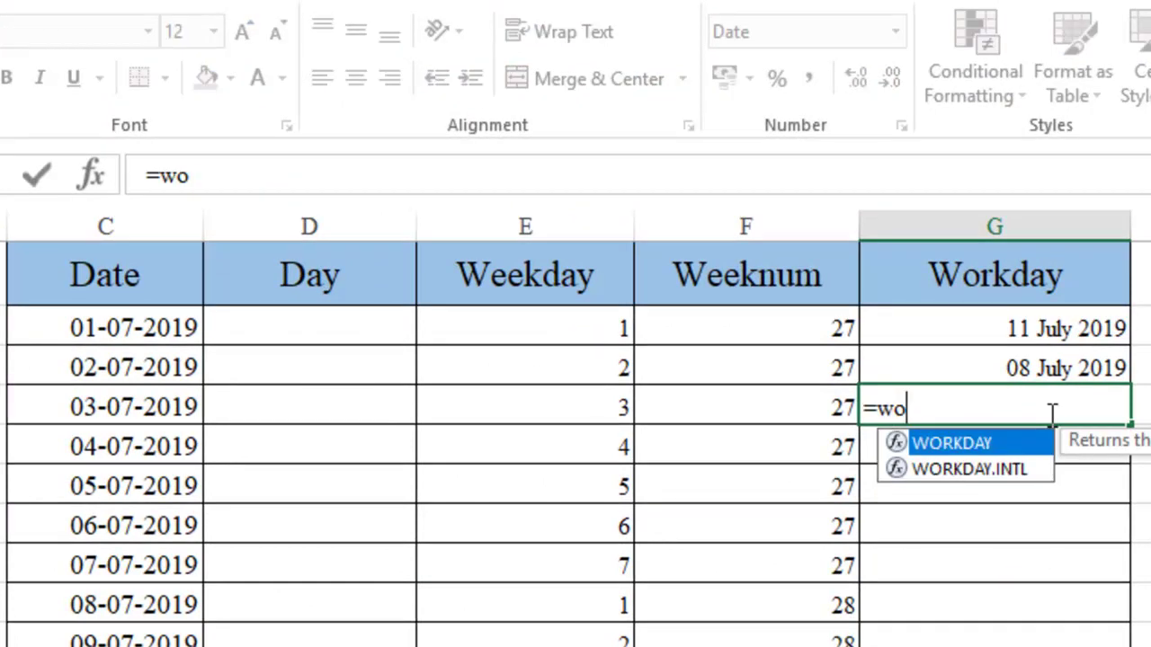
key("Tab")
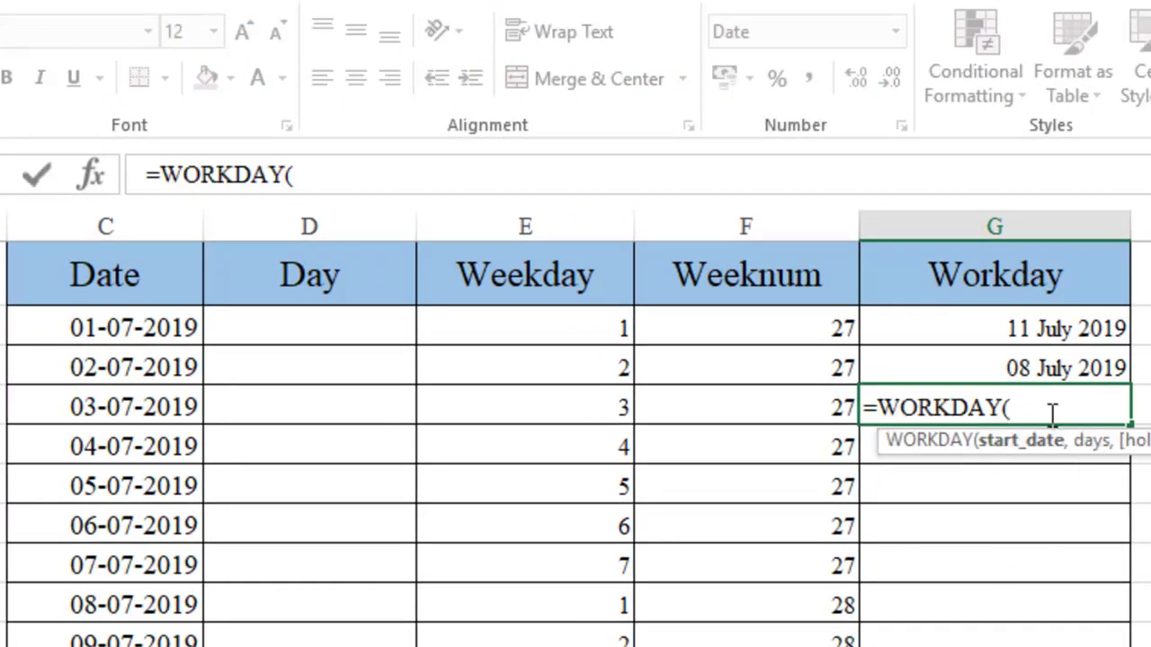
left_click(74, 374)
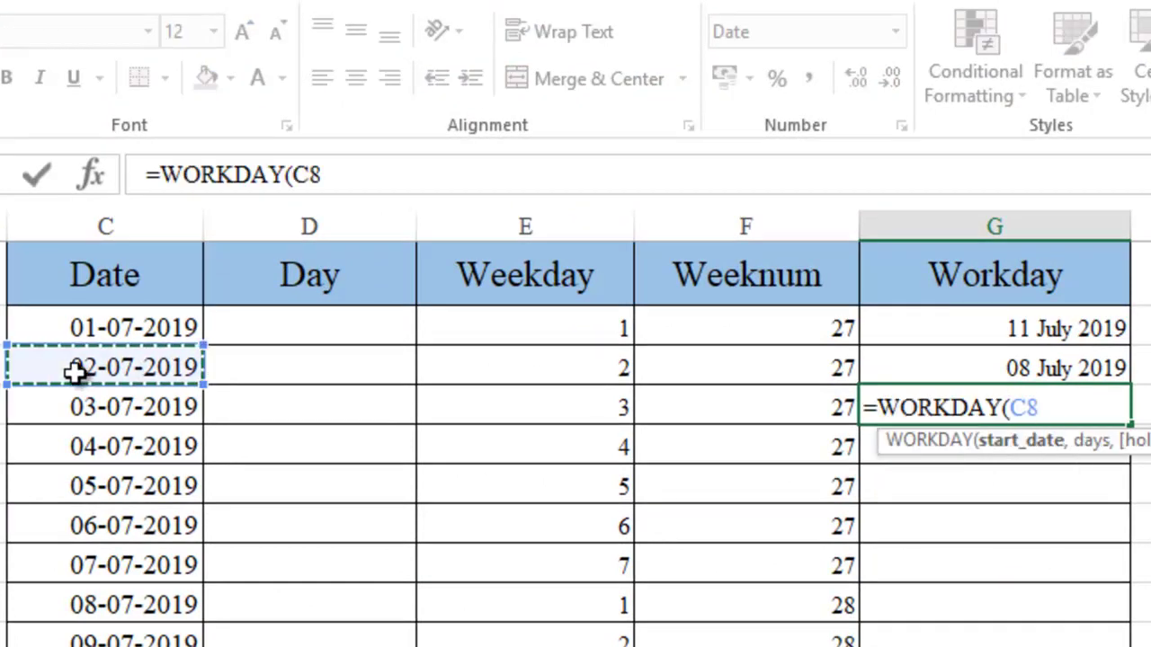
left_click(106, 409)
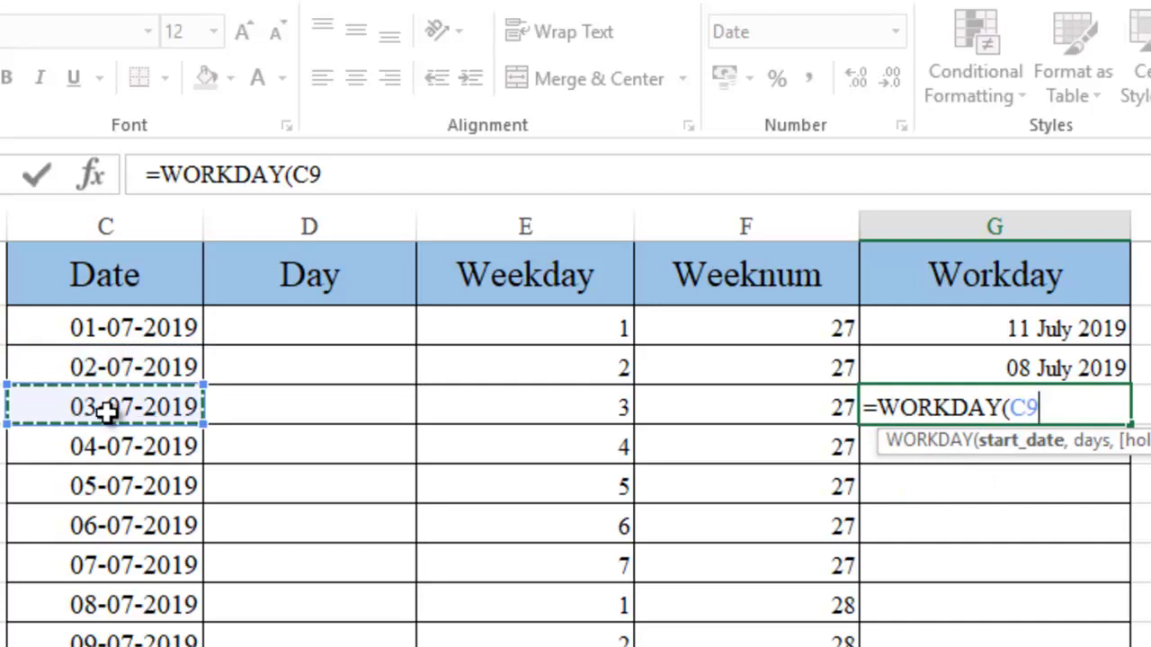
type(",10")
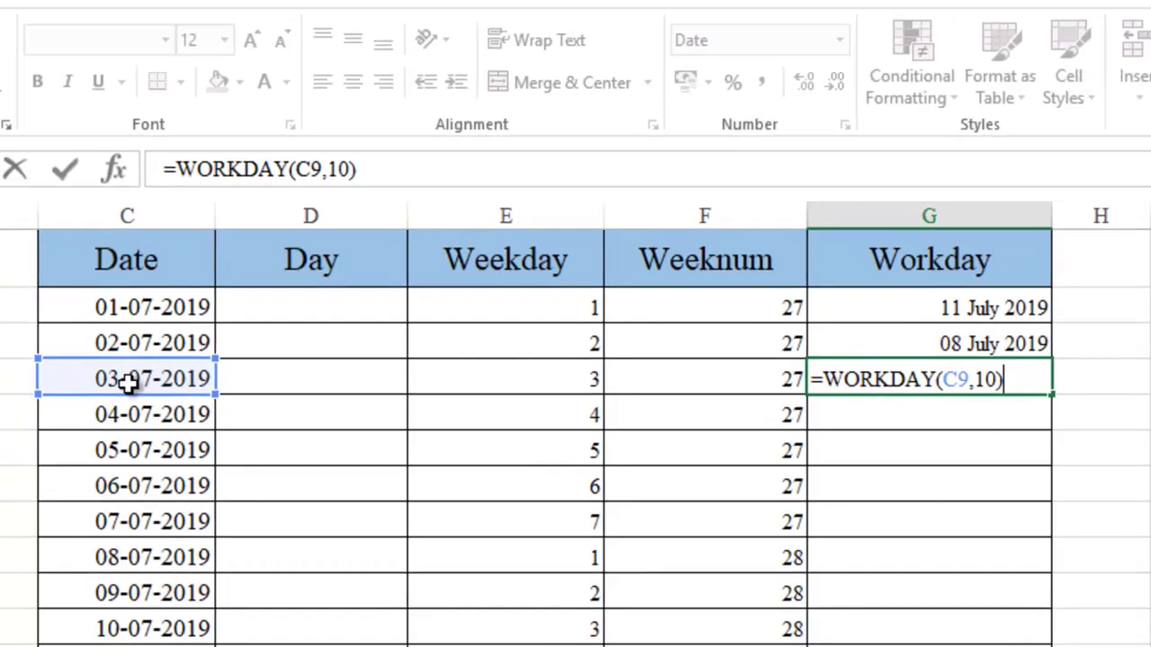
key("Return")
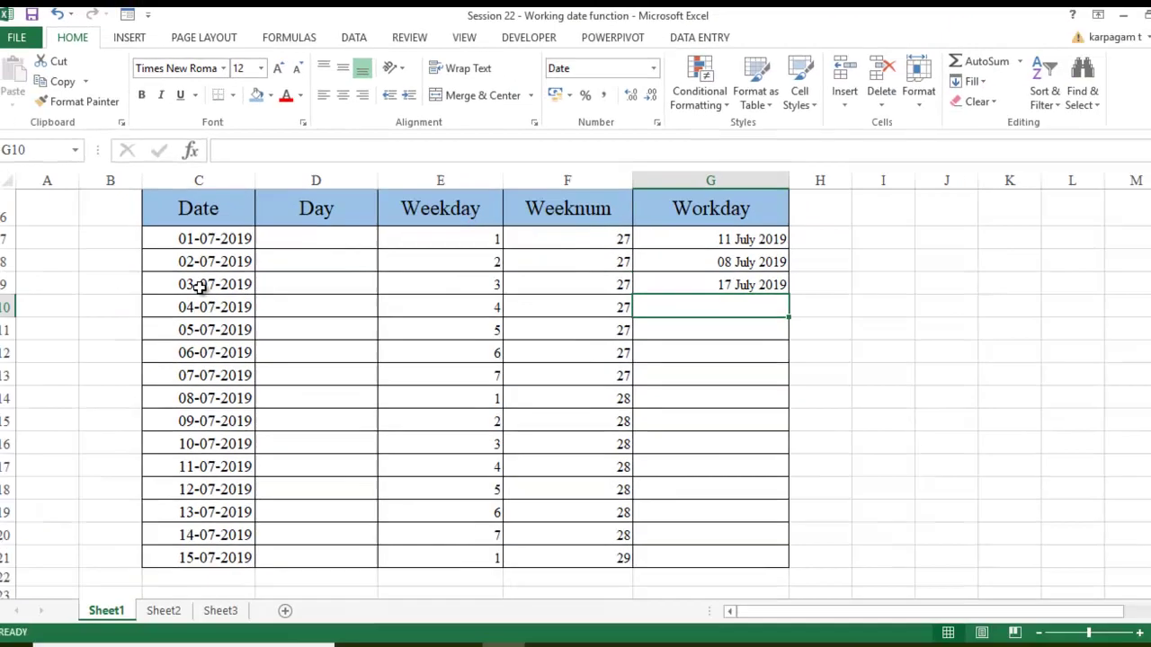
left_click(670, 339)
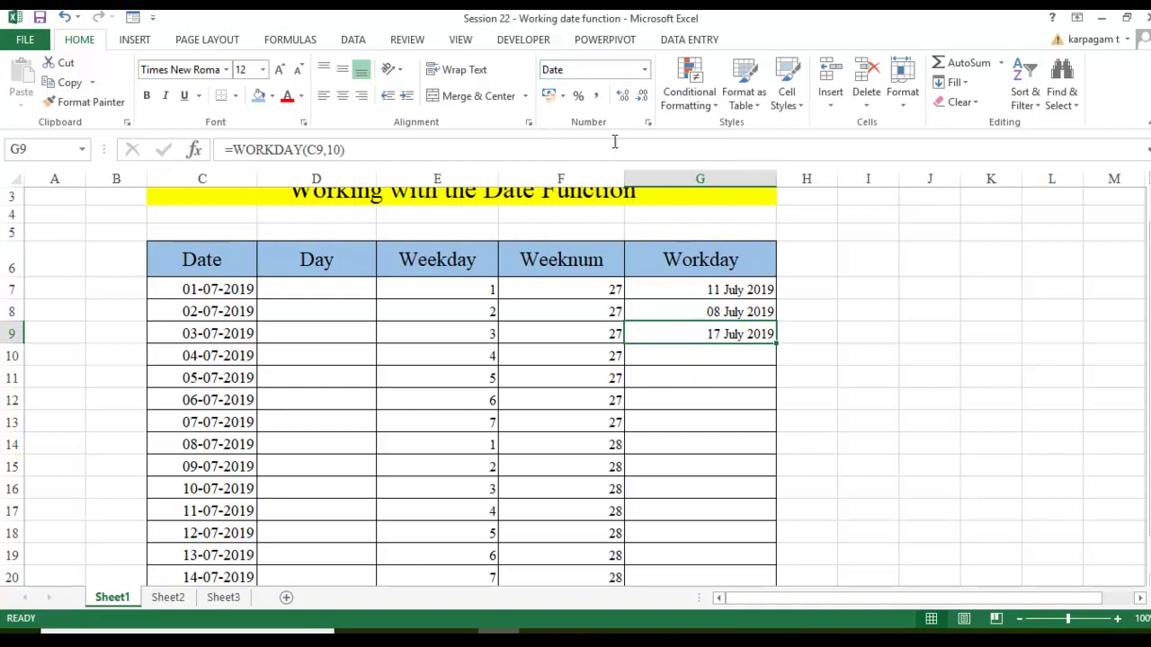
left_click(953, 331)
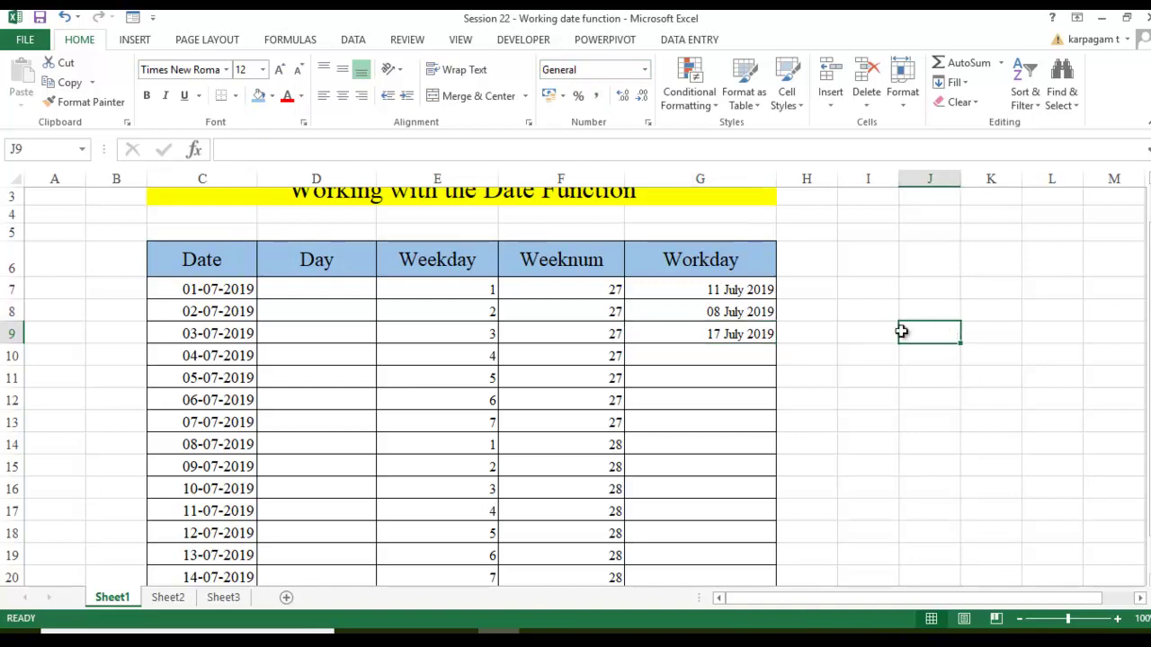
Enter =TEXT(C7,"dddd") in D7 to return the full day name of the first date.
scroll(454, 264, "up", 1)
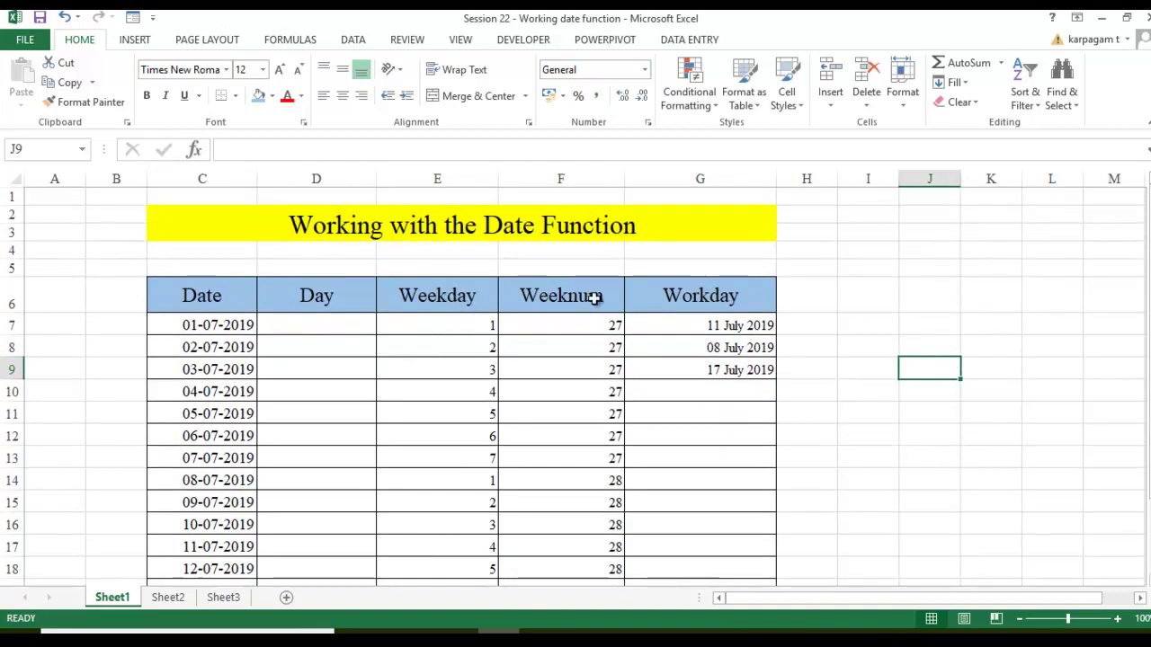
left_click(312, 323)
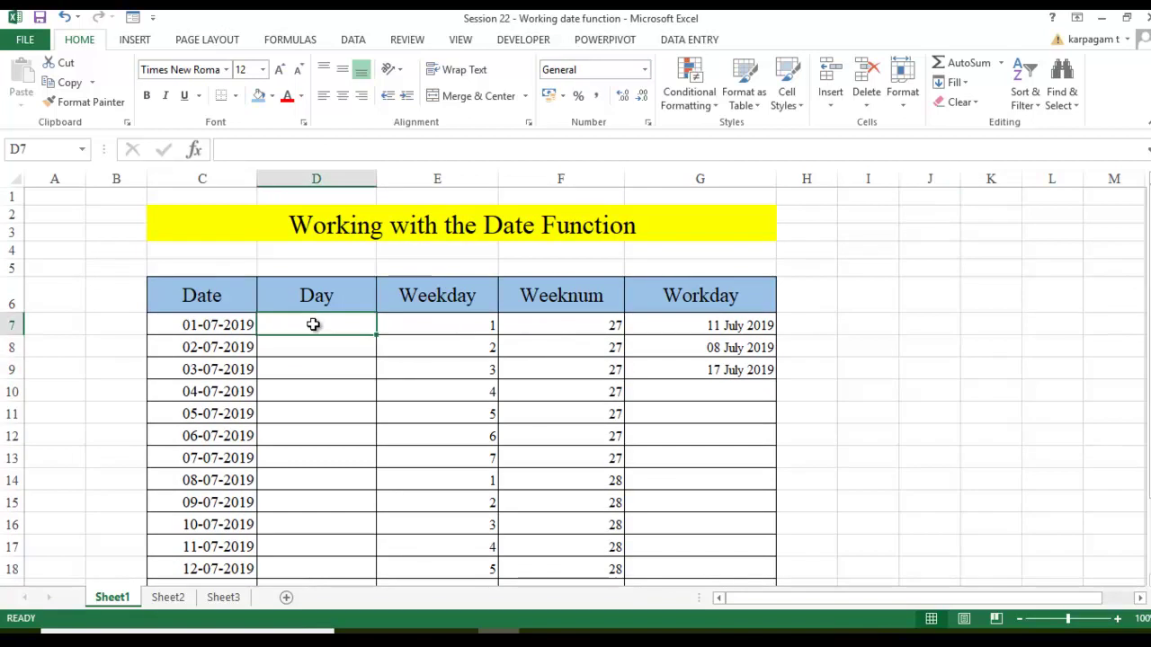
scroll(446, 309, "down", 1)
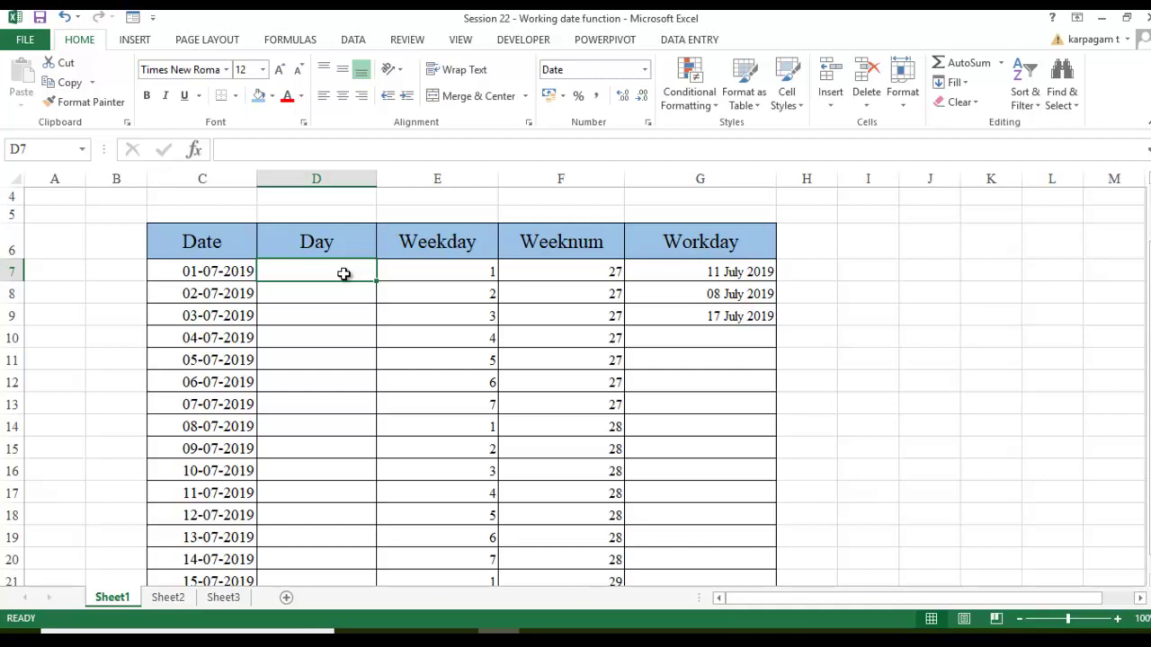
type("=text")
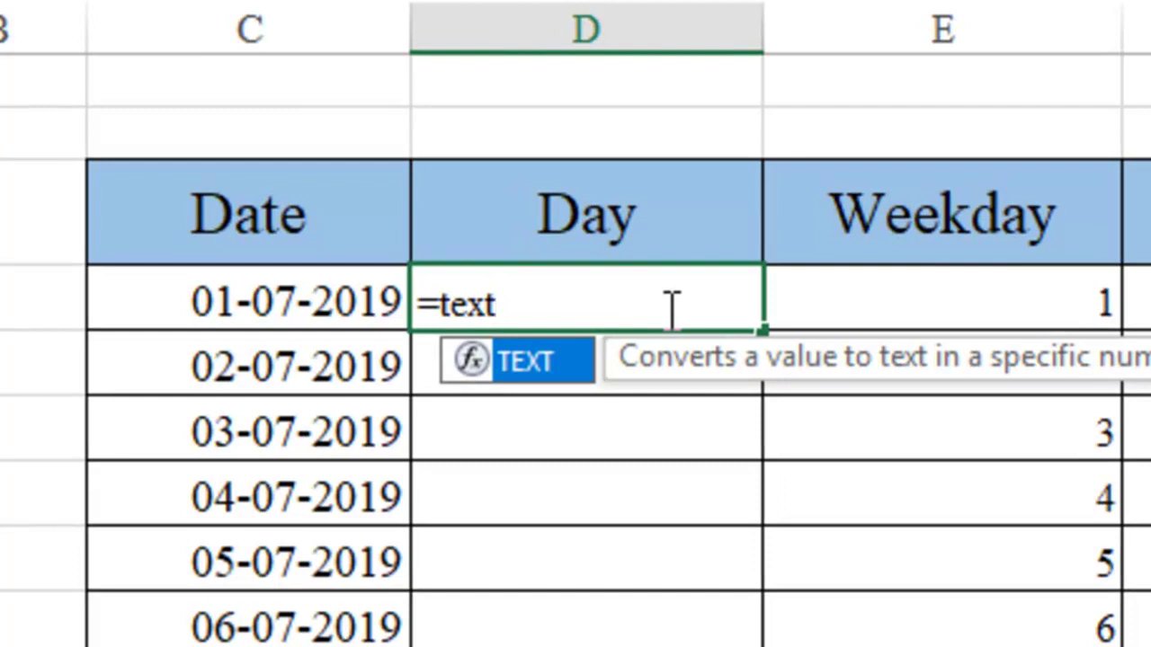
key("Tab")
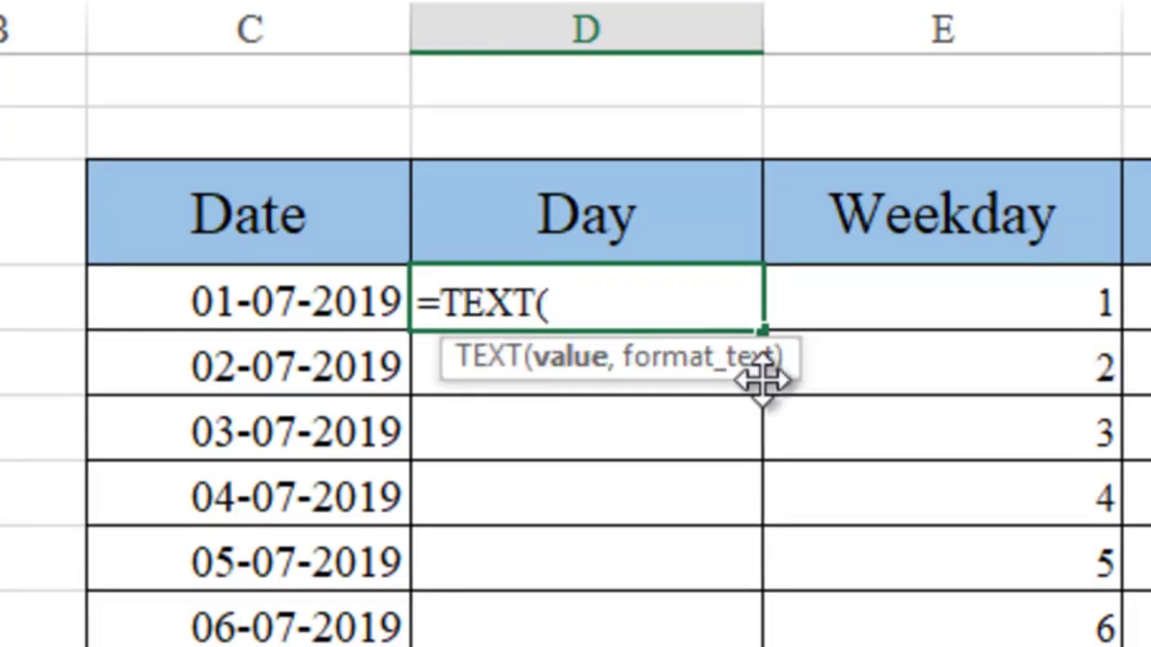
left_click(263, 306)
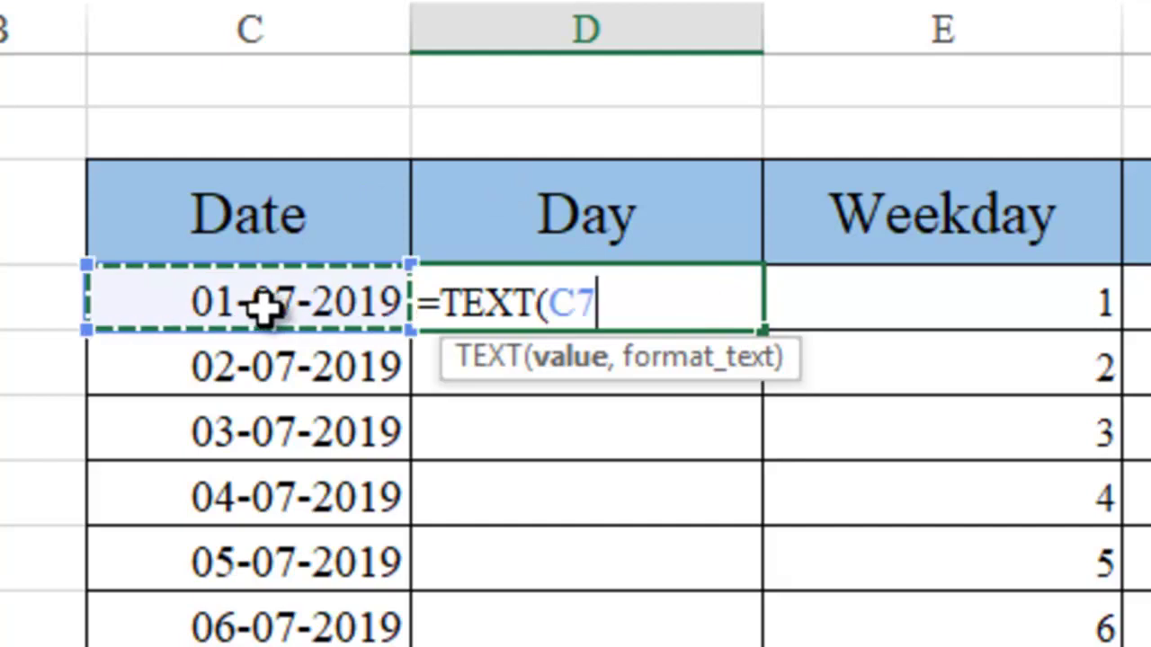
type(",")
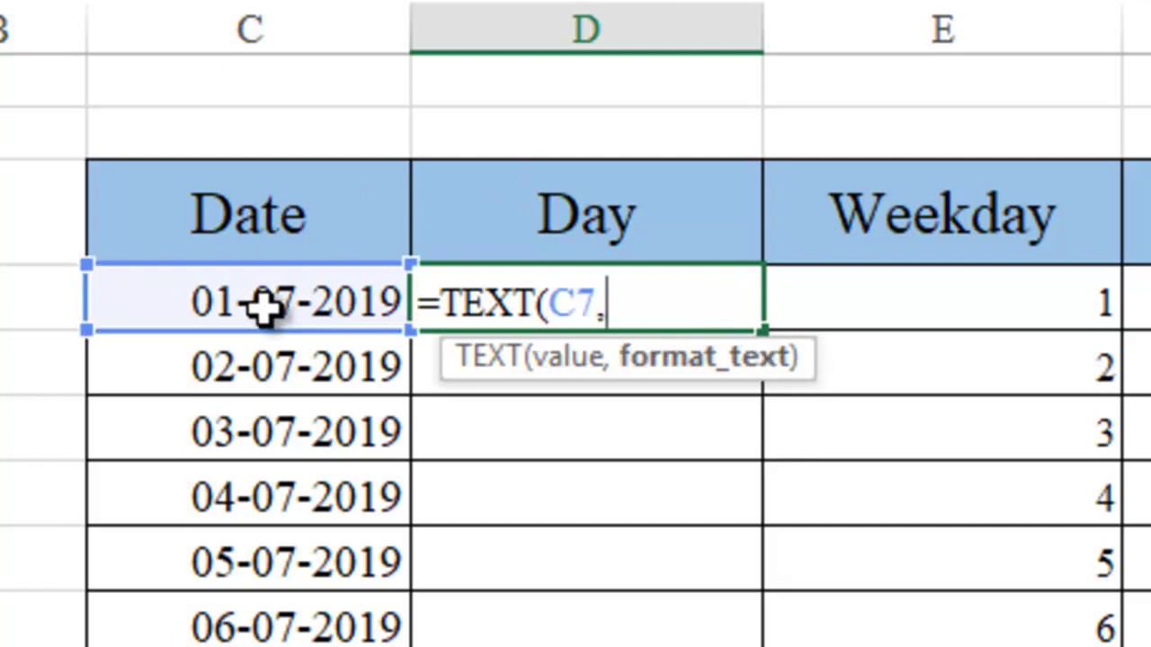
type("\"ddd")
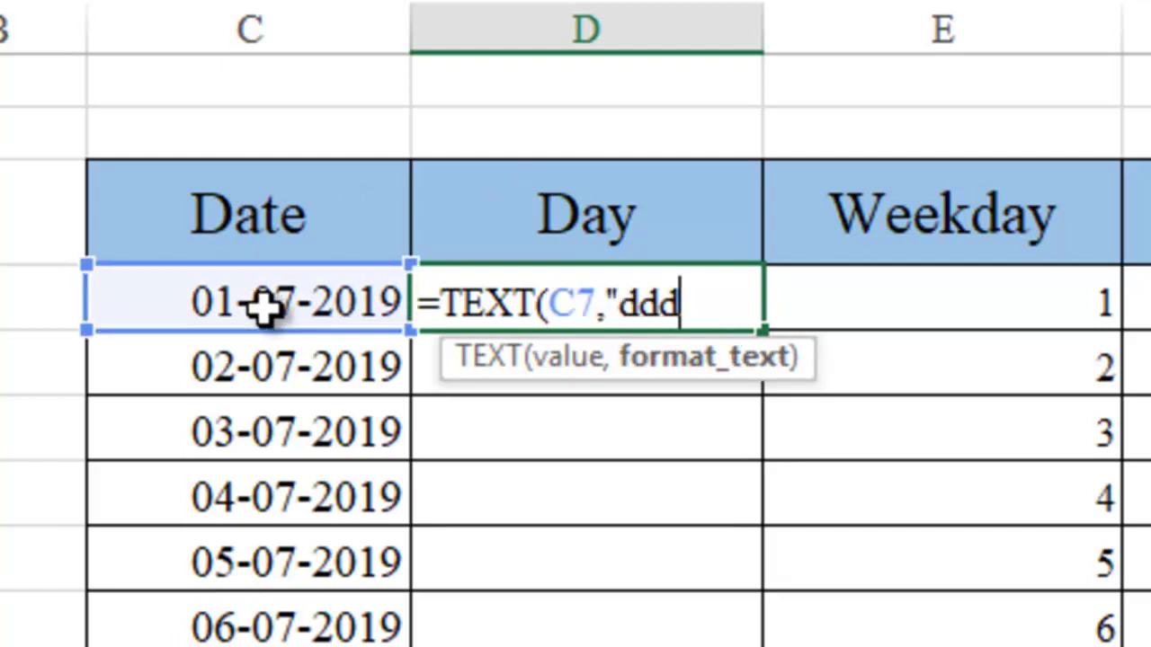
type("d\")")
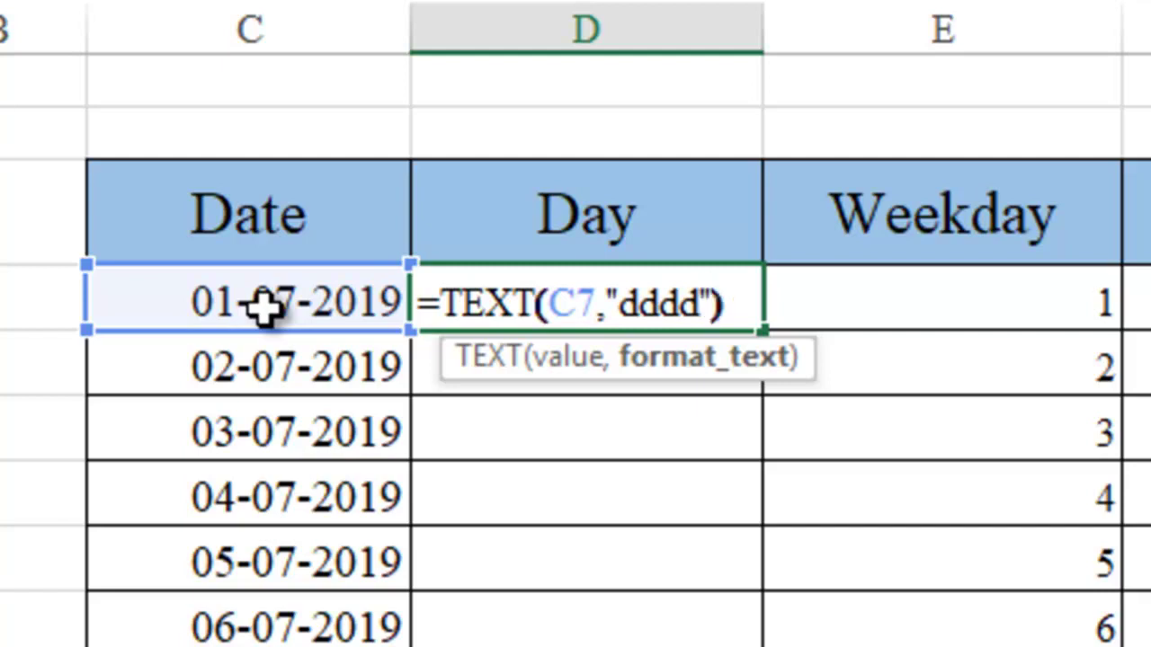
key("Return")
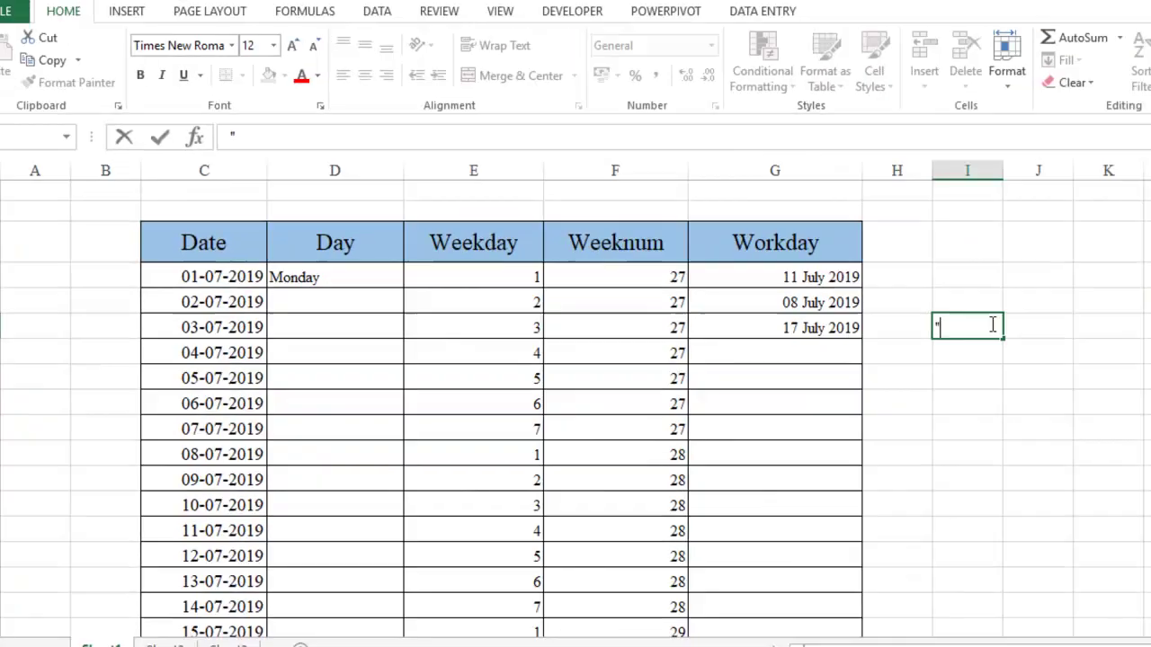
List the quoted day format codes "dddd", "d", "dd", "ddd" and "dddd" in cells I9 to I13.
type("dddd")
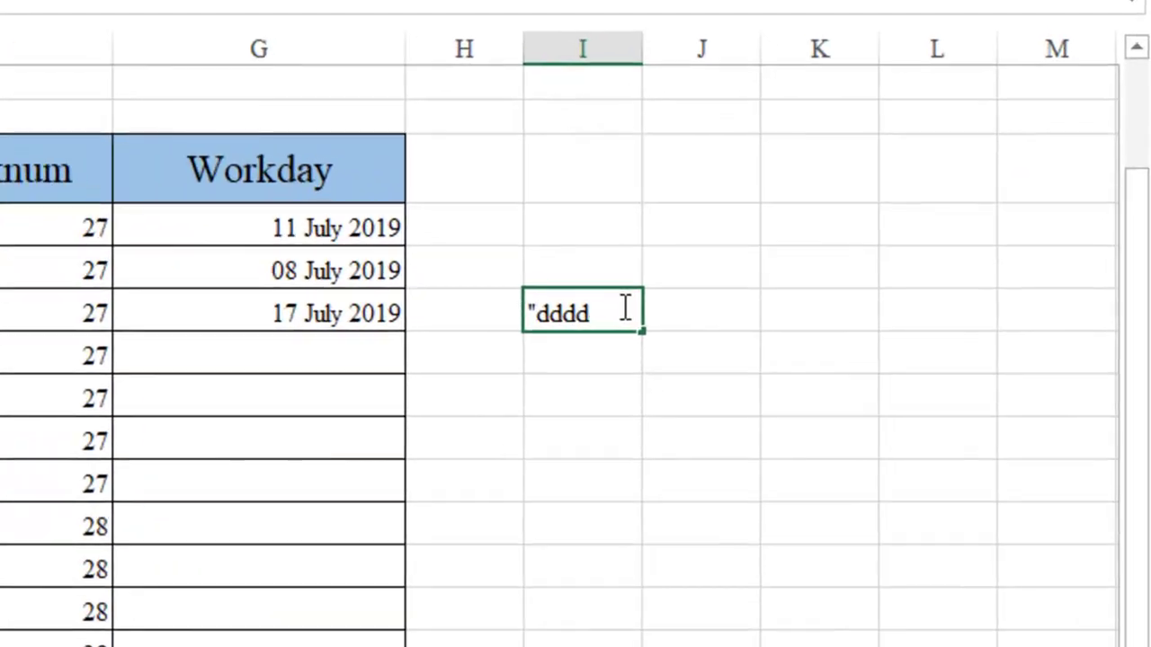
key("Return")
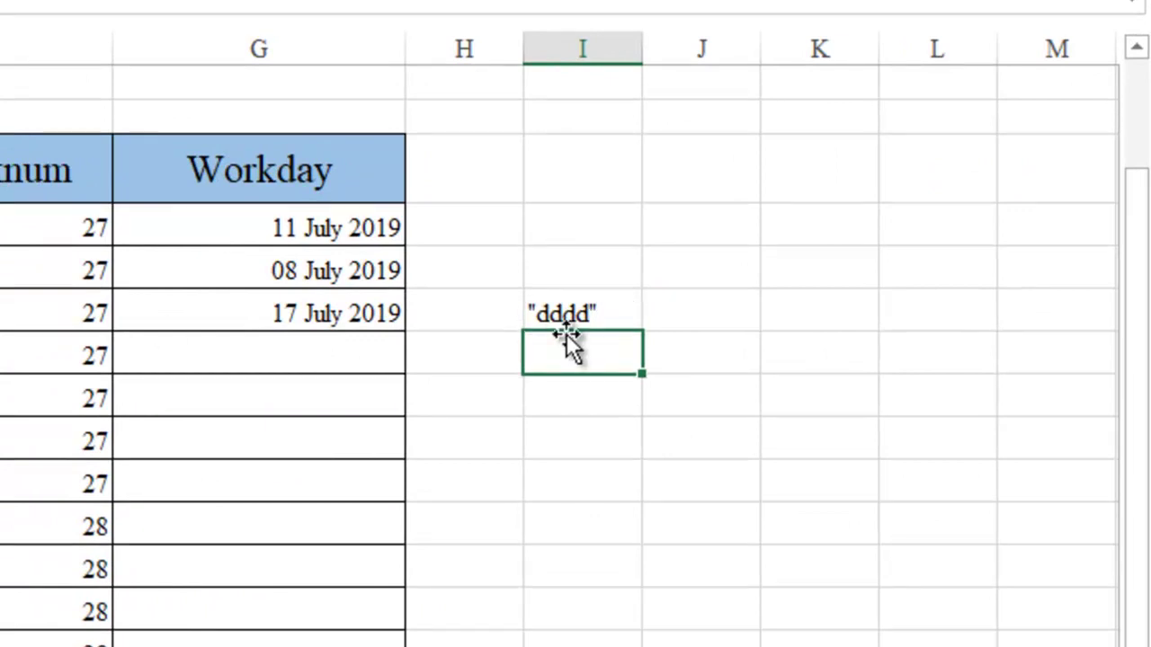
type("\"d\"")
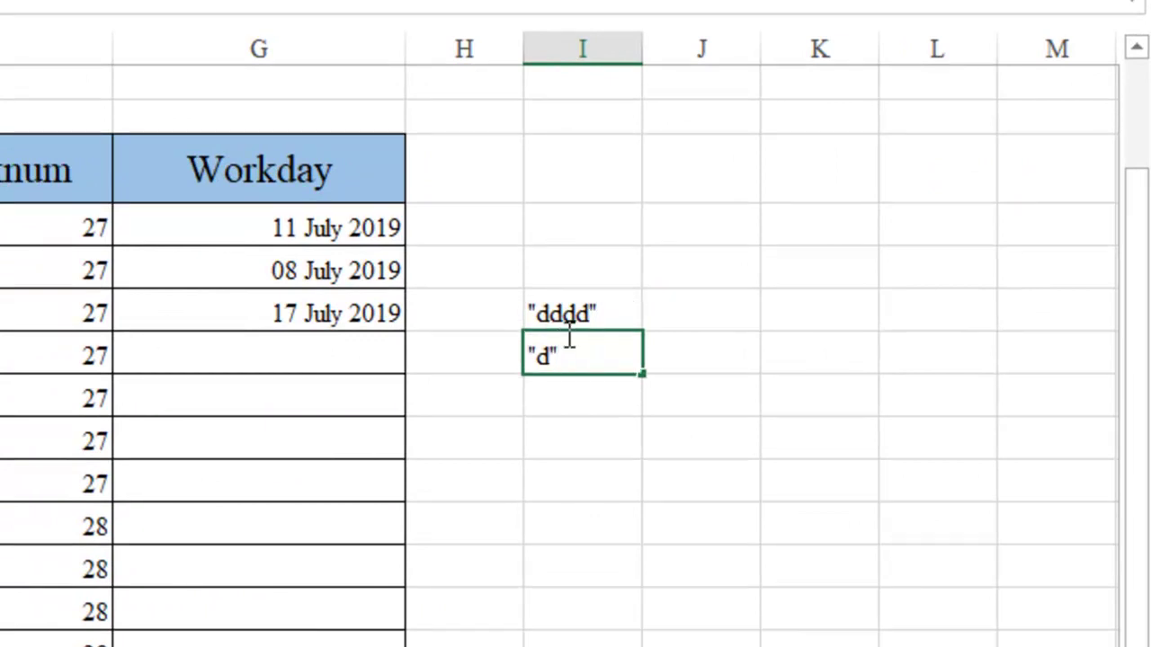
key("Return")
type("\"dd")
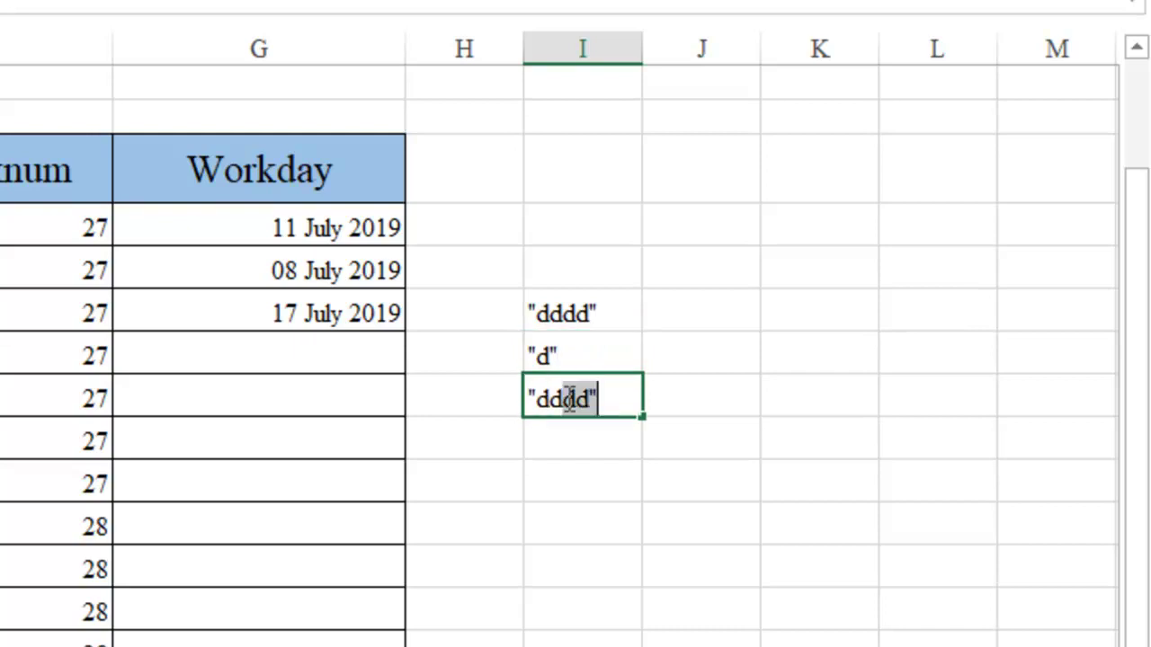
key("BackSpace")
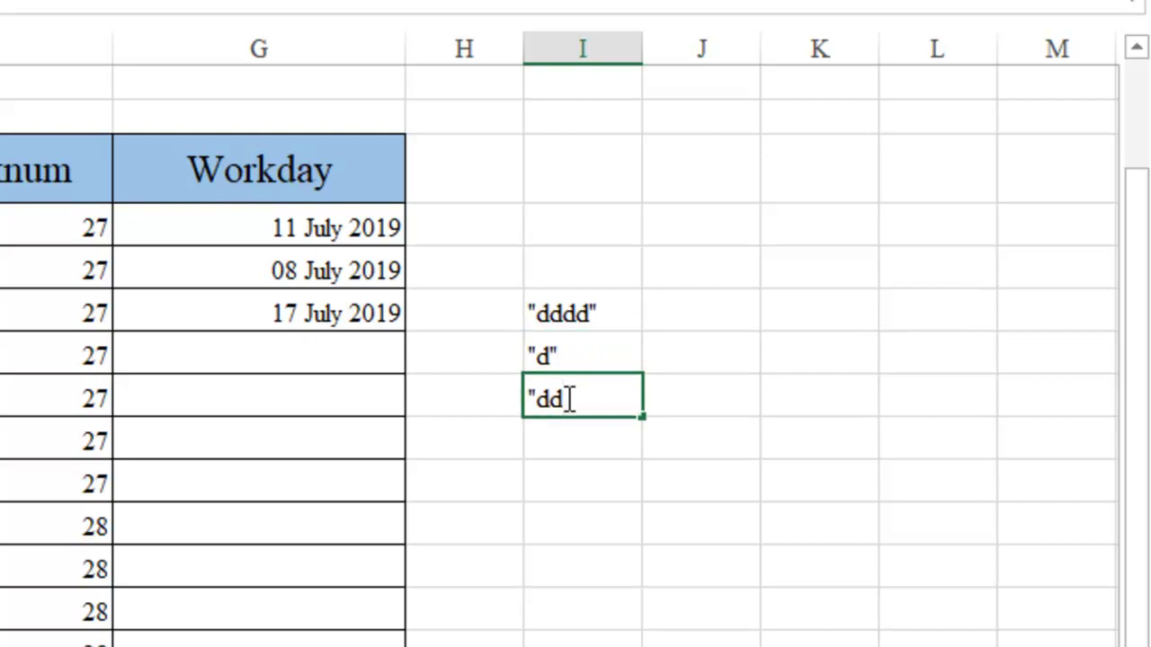
key("Return")
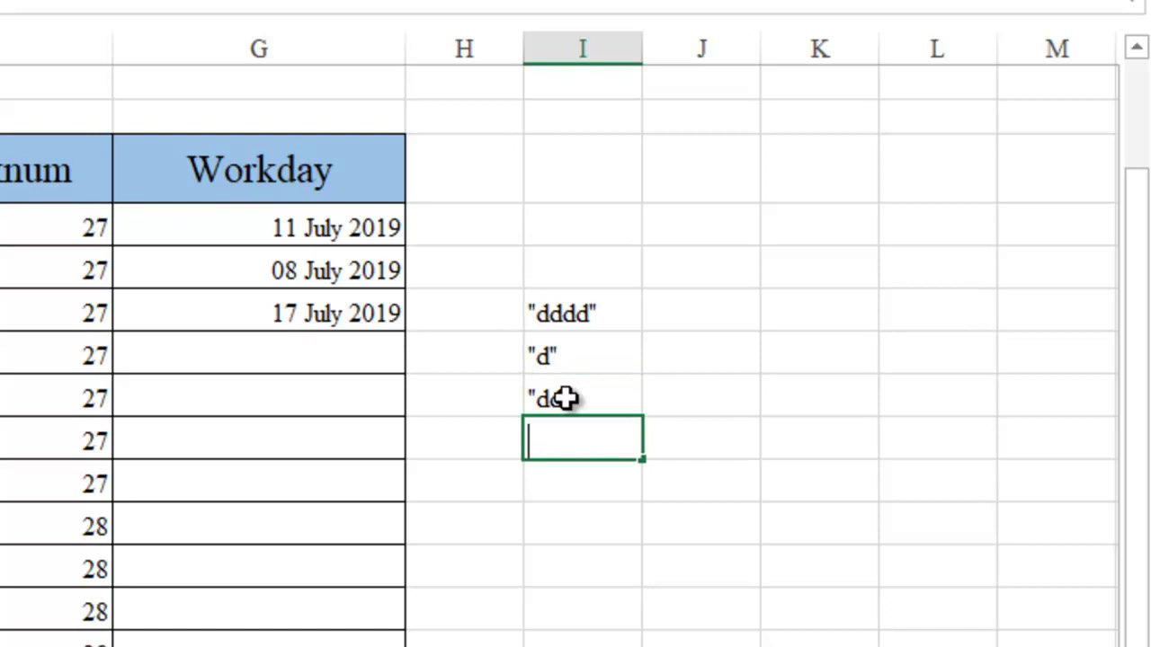
type("\"ddd")
key("BackSpace")
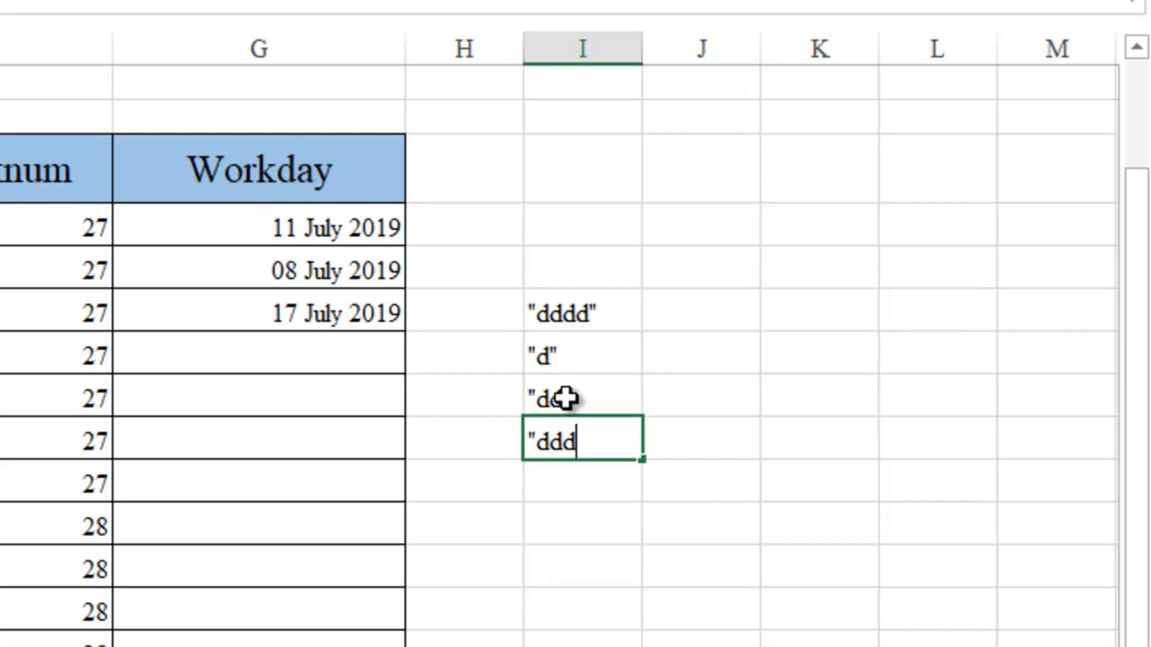
key("Return")
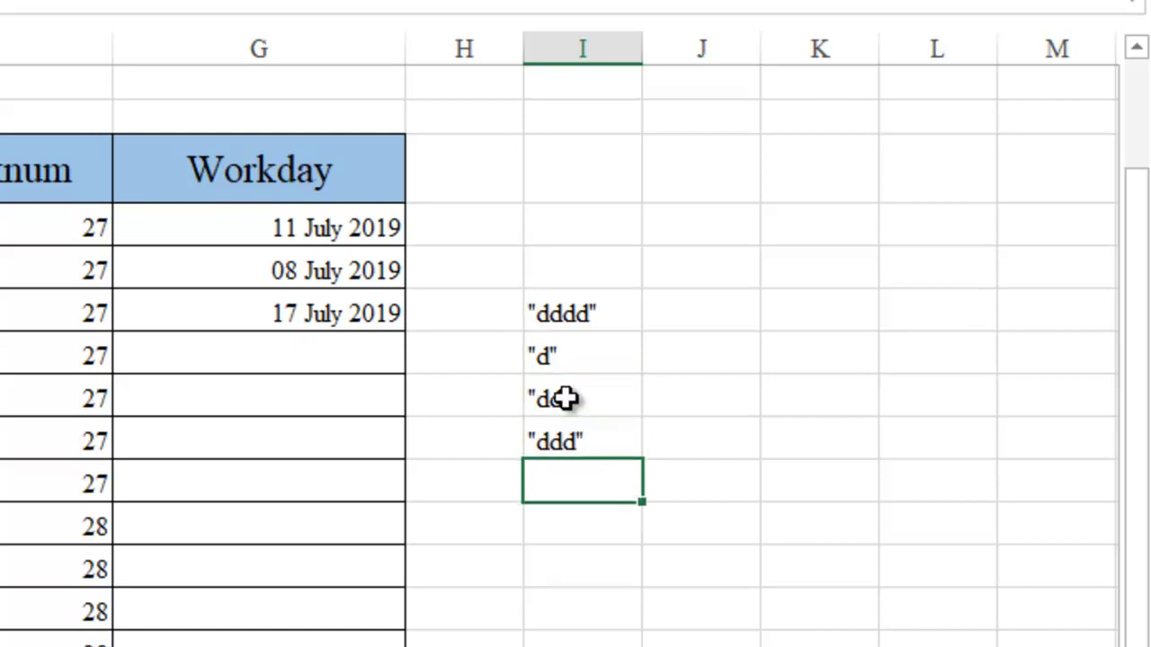
key("BackSpace")
type("\"dddd")
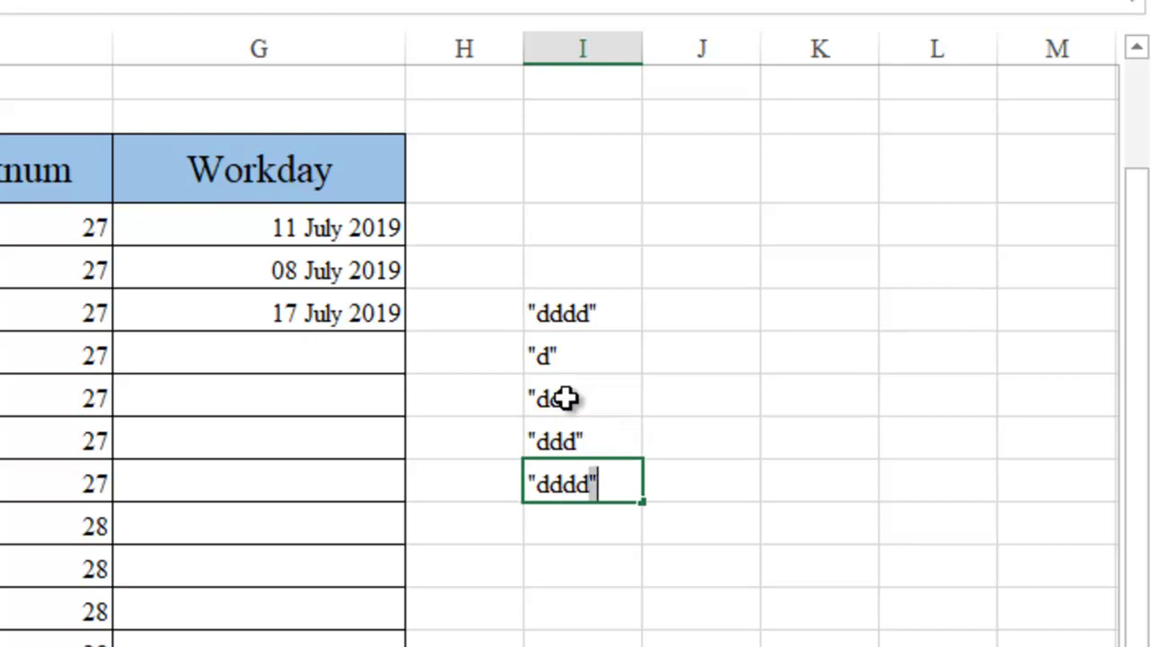
key("Return")
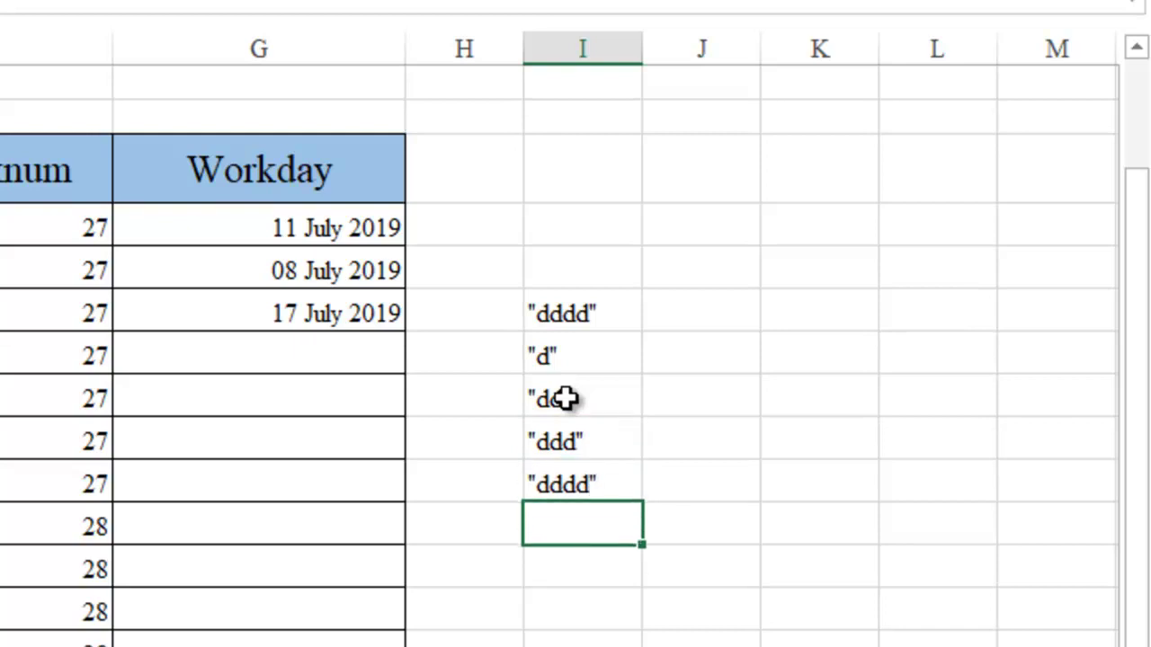
Enter =TEXT(C10,"d") in D10 to return the day number of 04-07-2019 without a leading zero.
left_click(56, 347)
type("=text")
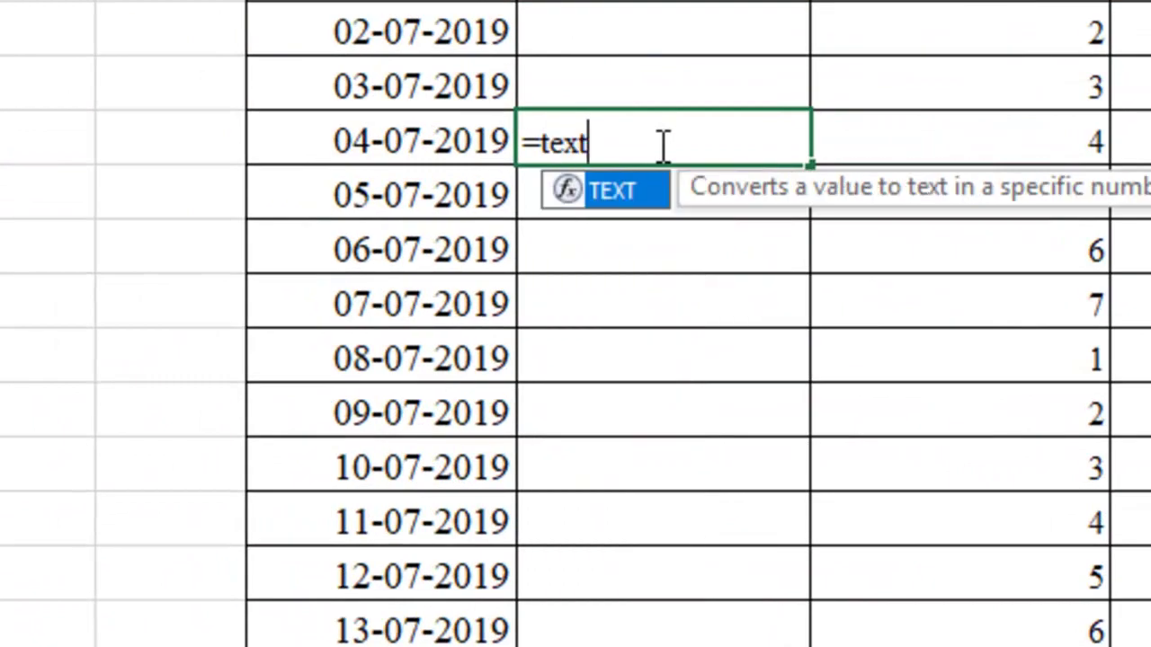
key("Tab")
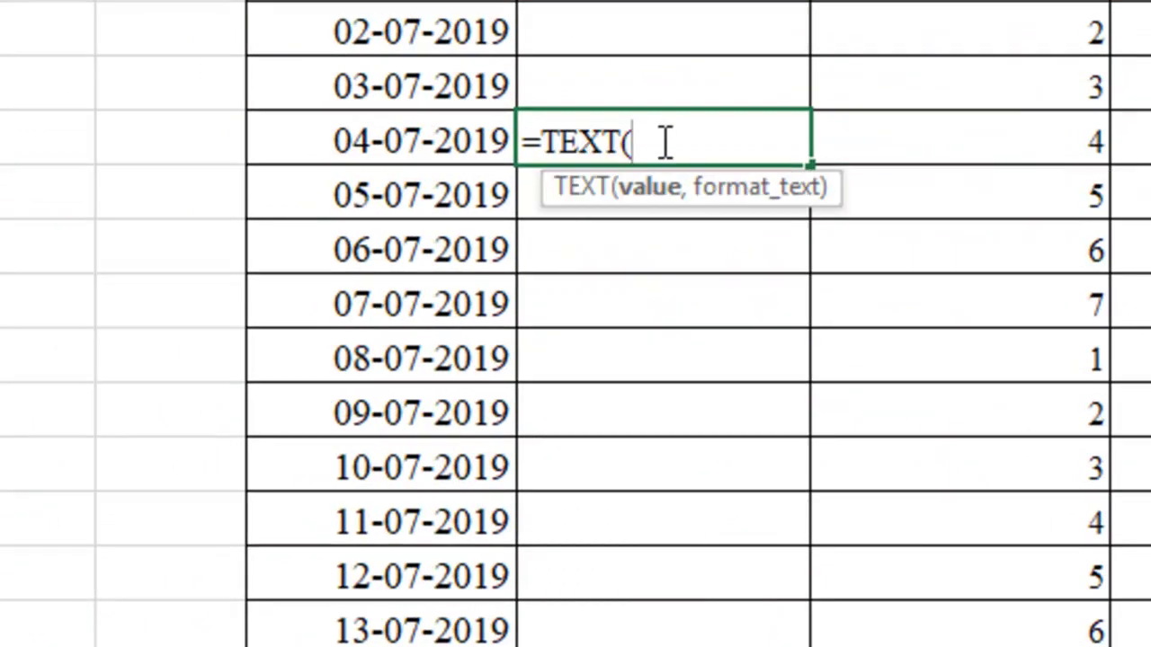
left_click(441, 138)
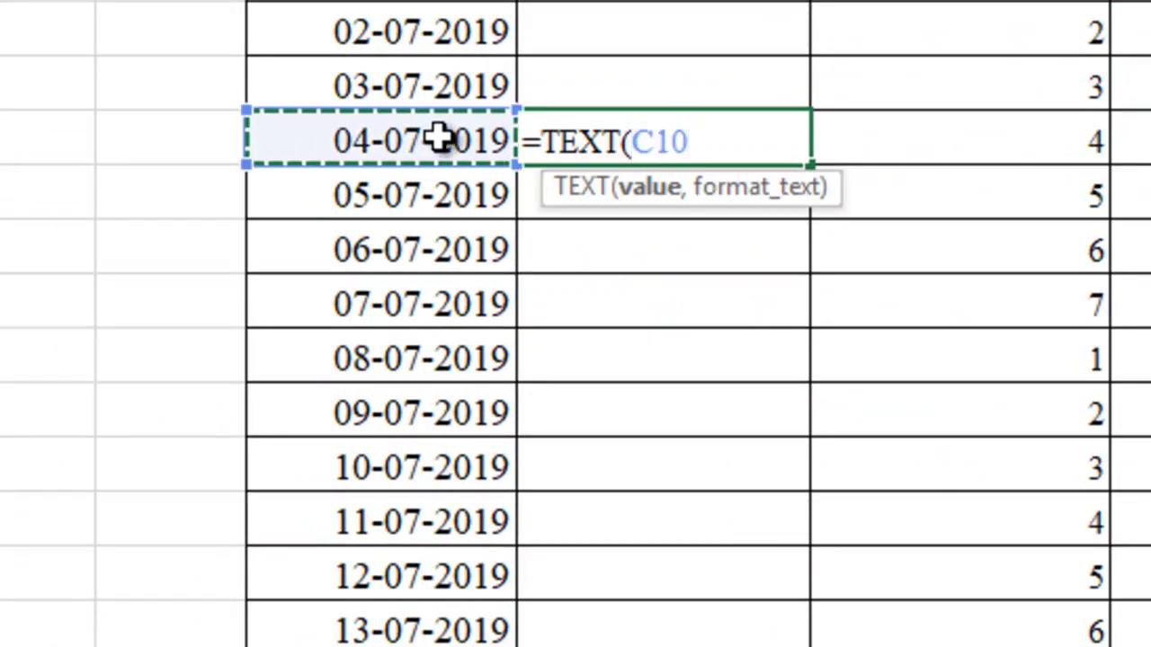
type(",\"d")
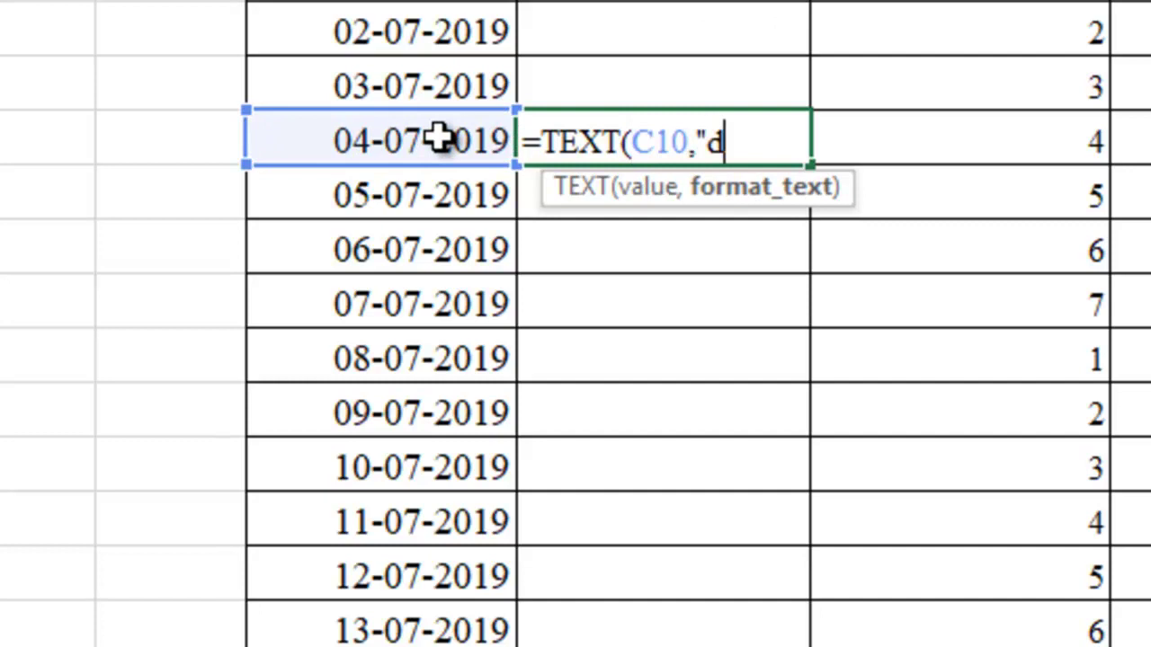
type("\")")
key("Return")
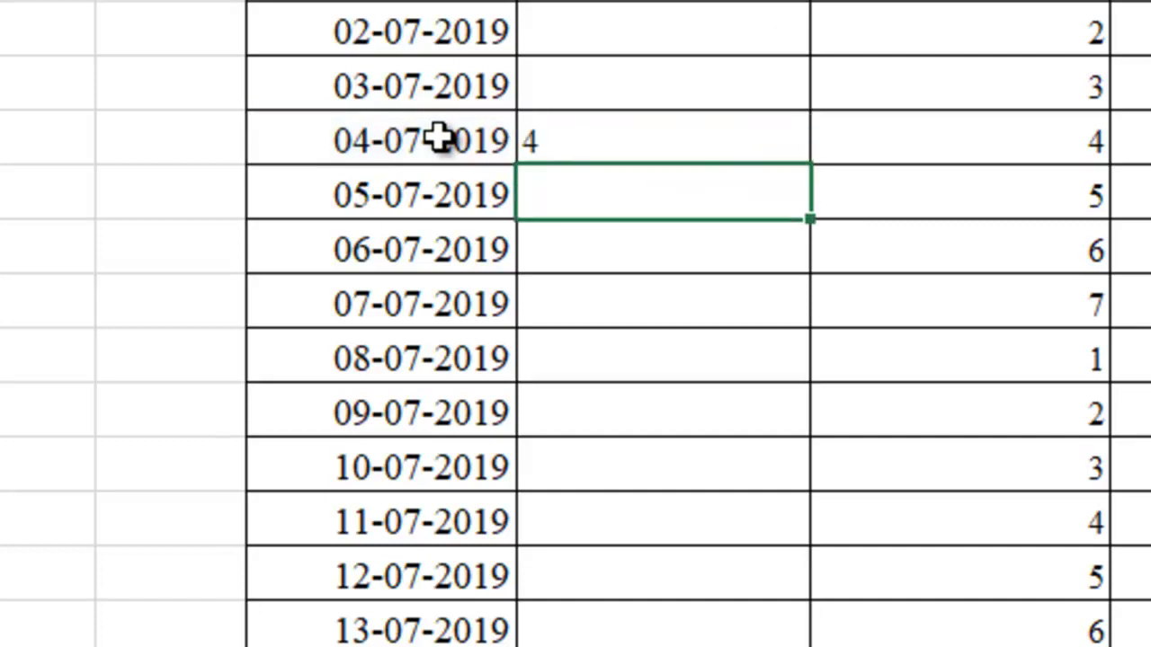
left_click(575, 134)
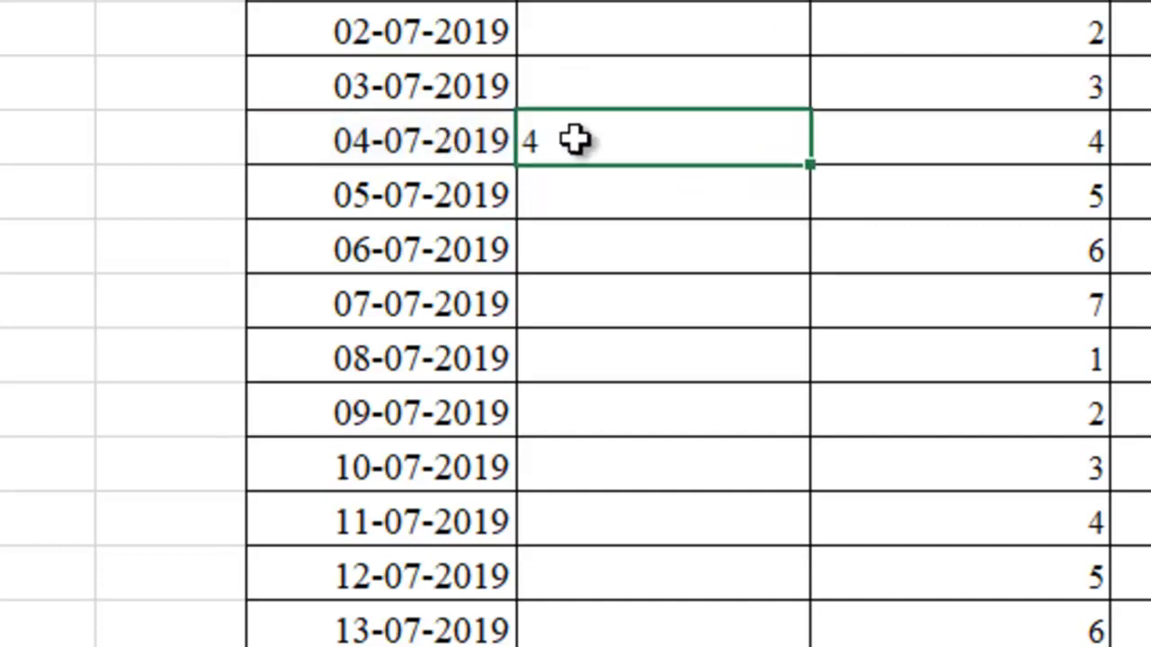
Enter =TEXT(C11,"dd") in D11 to return the two-digit day number of 05-07-2019.
left_click(581, 191)
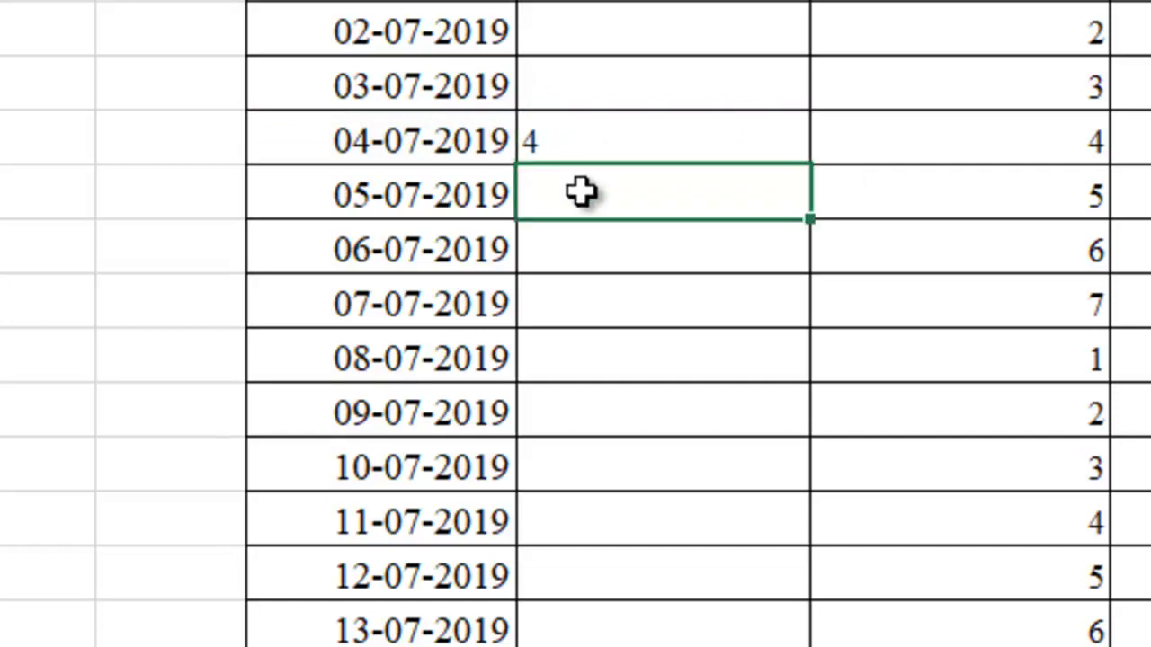
double_click(555, 189)
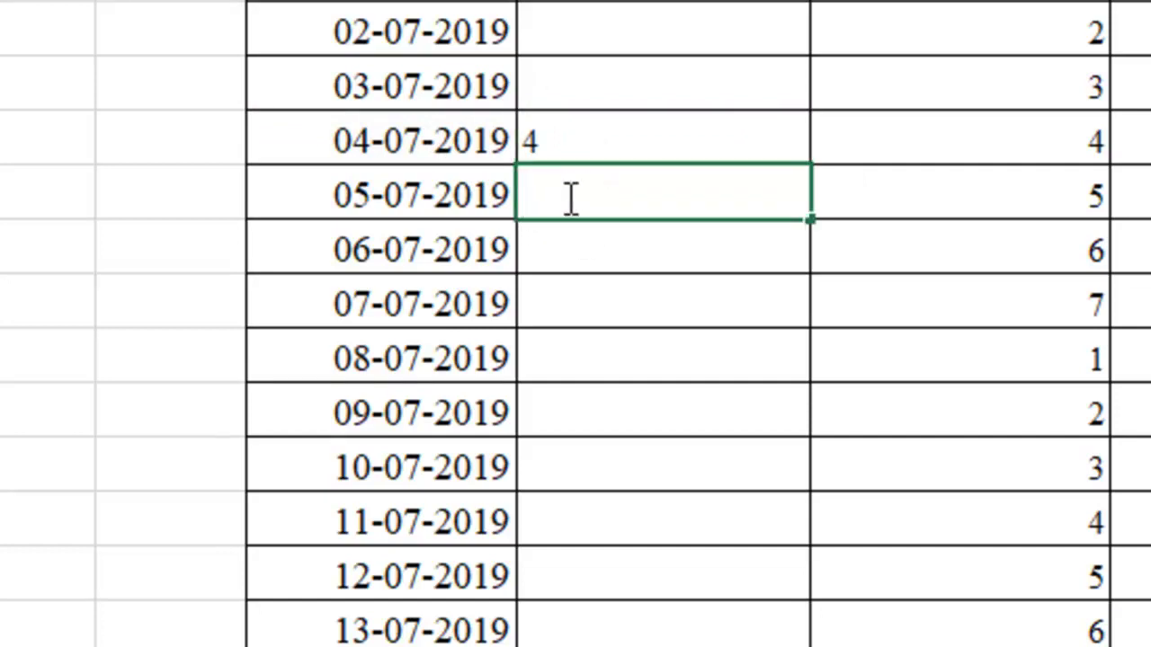
type("=text")
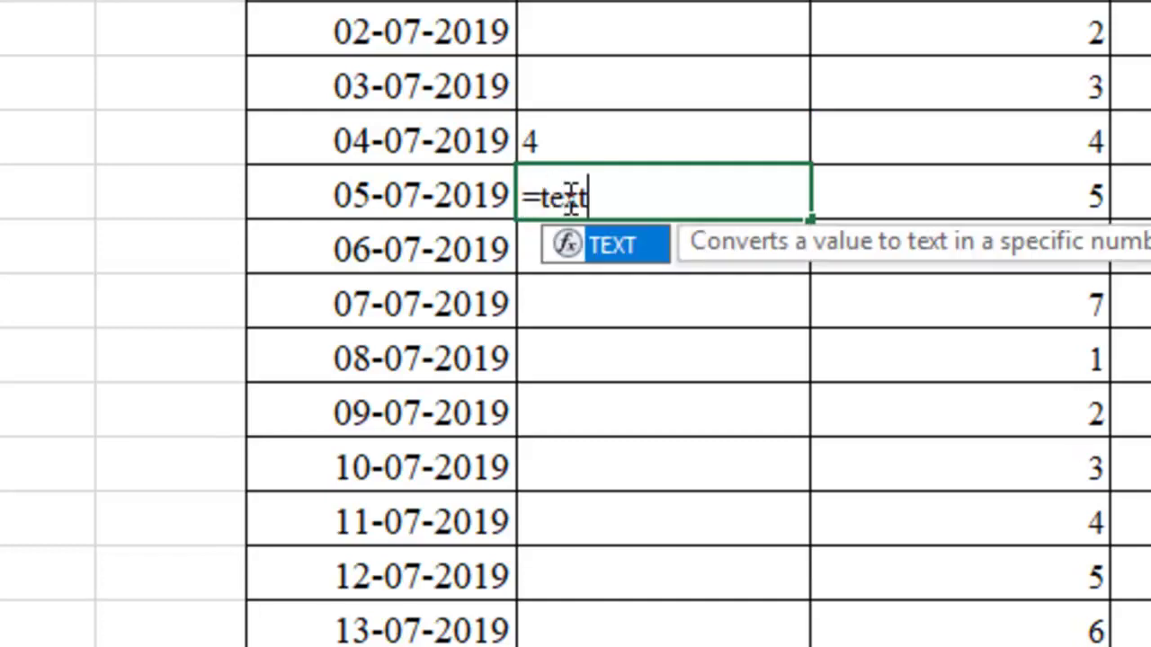
key("Tab")
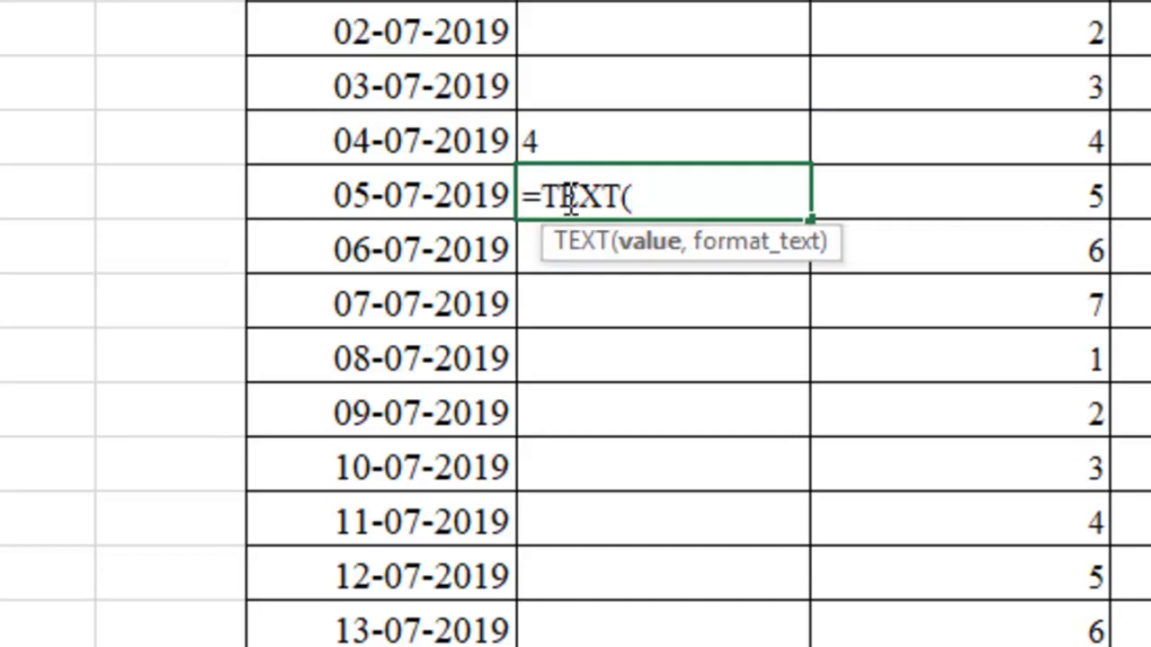
left_click(387, 194)
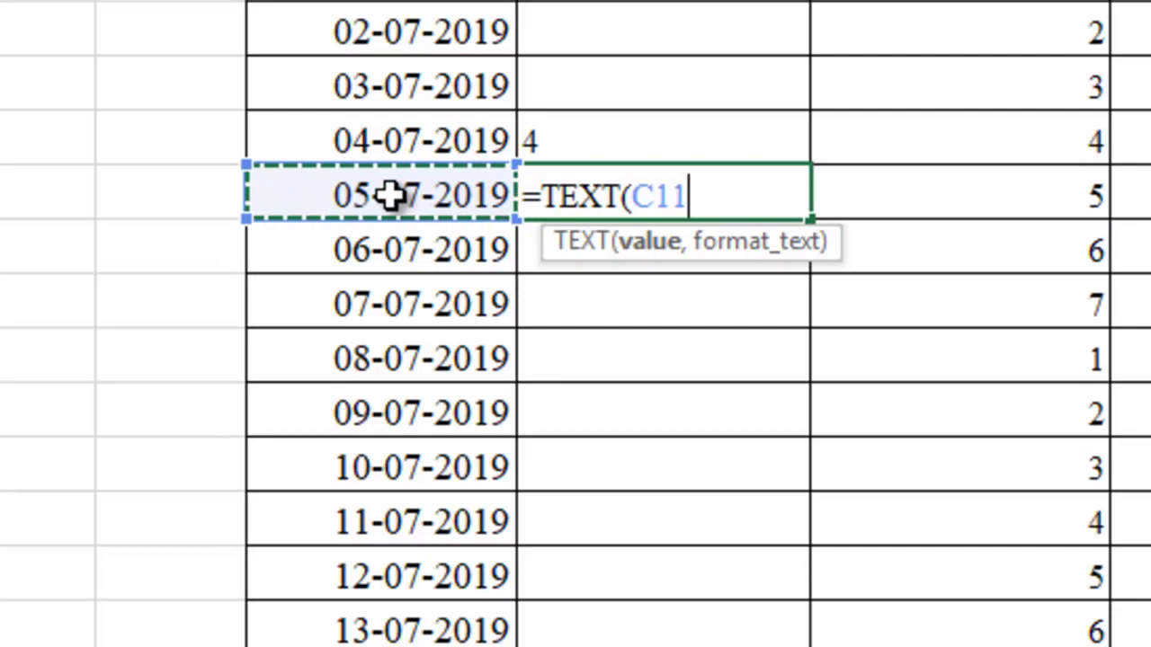
type(",\"d")
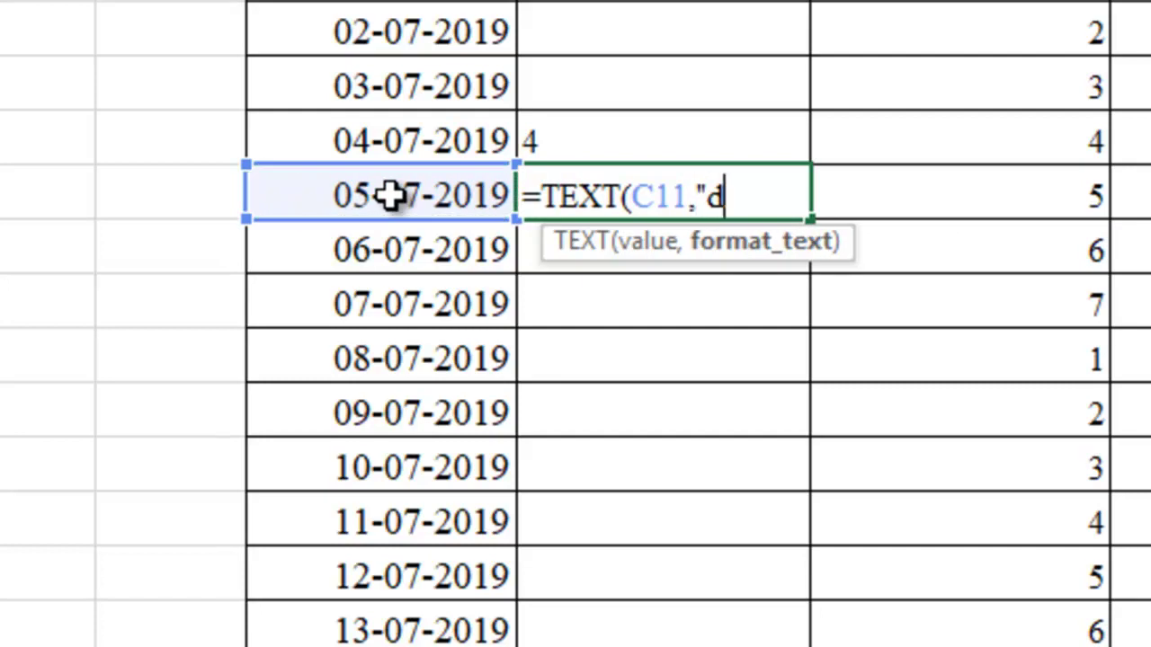
type("d\")")
key("Return")
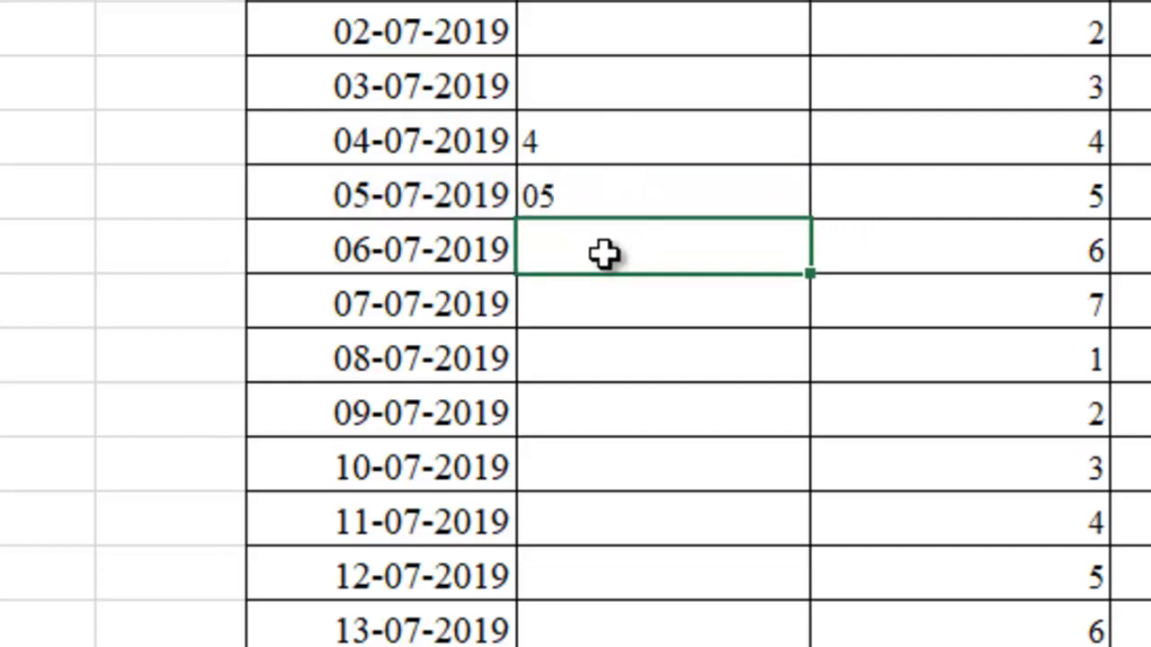
Enter =TEXT(C12,"ddd") in D12 to return the abbreviated day name of 06-07-2019.
type("=text")
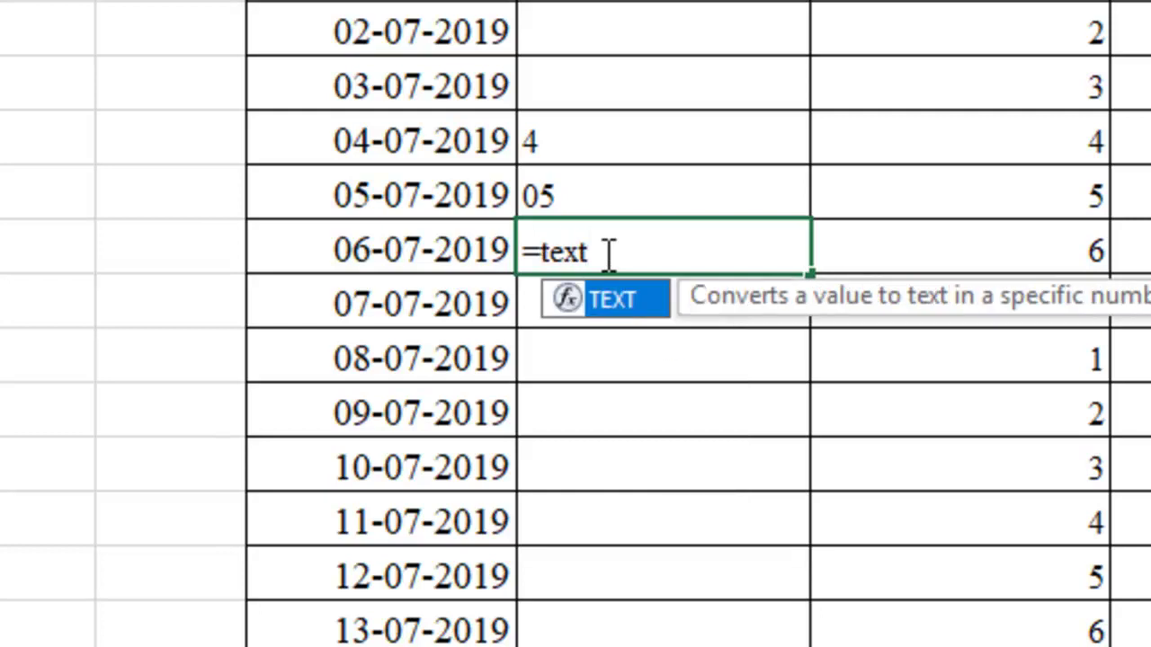
type("(")
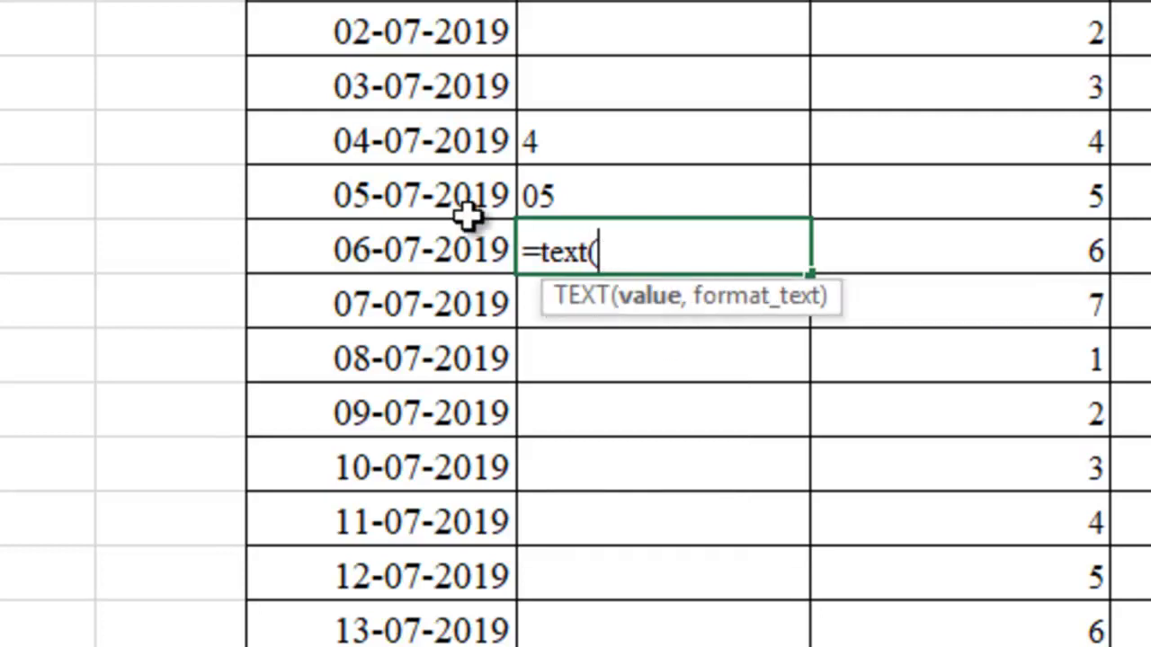
left_click(436, 245)
type(",")
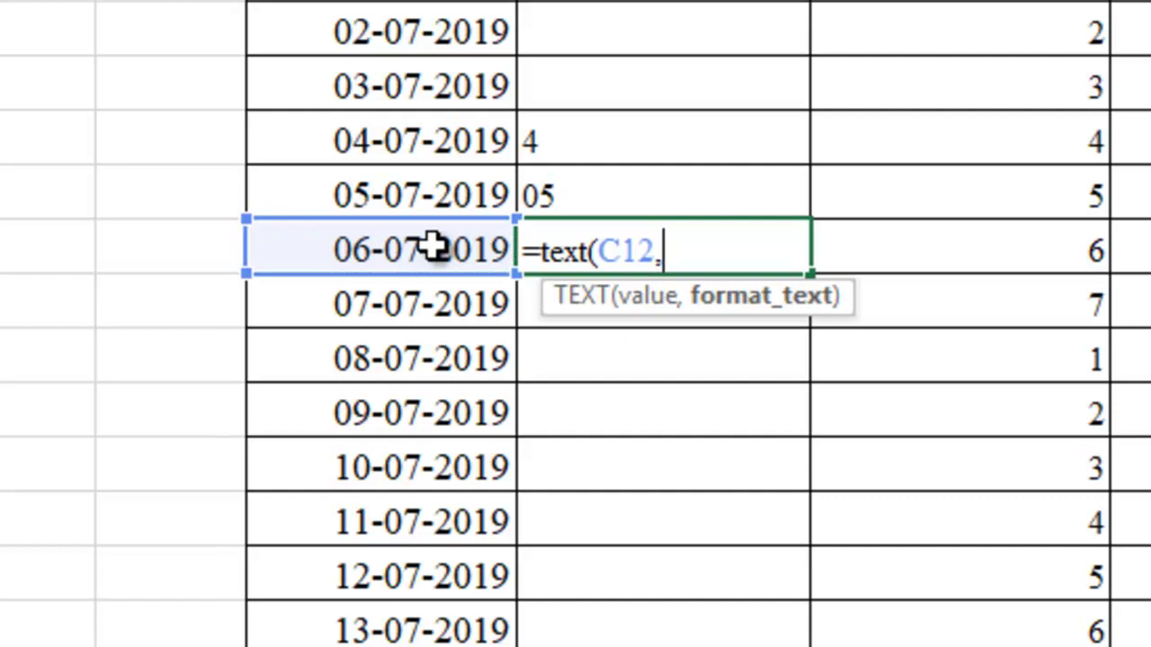
type("\"ddd\"")
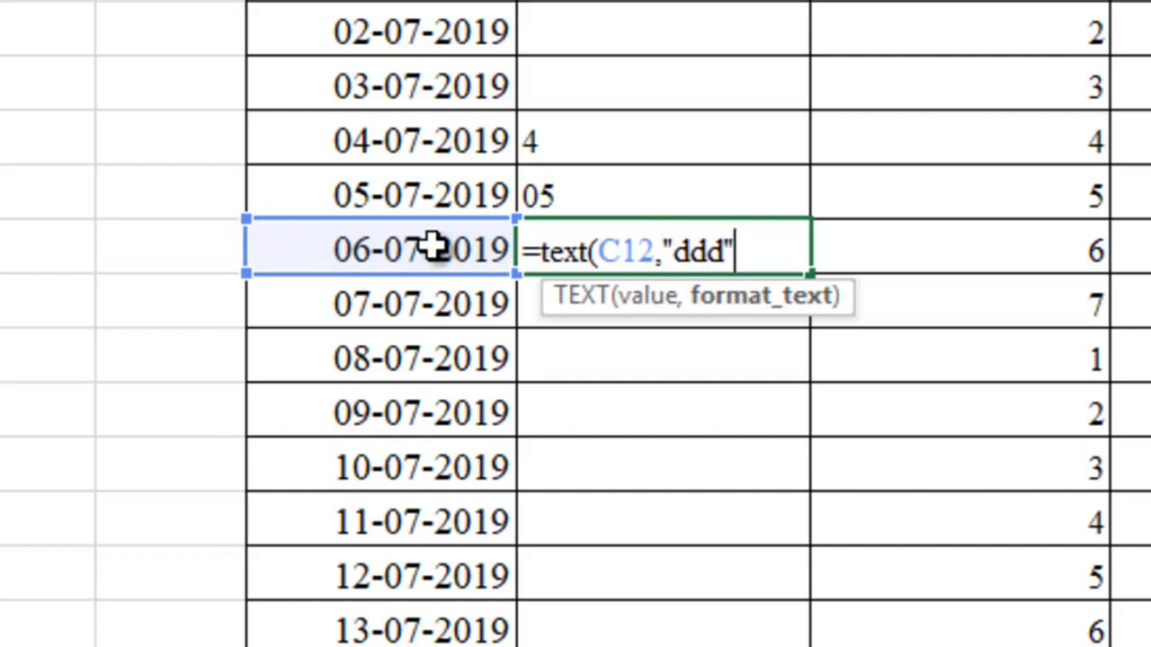
type(")")
key("Return")
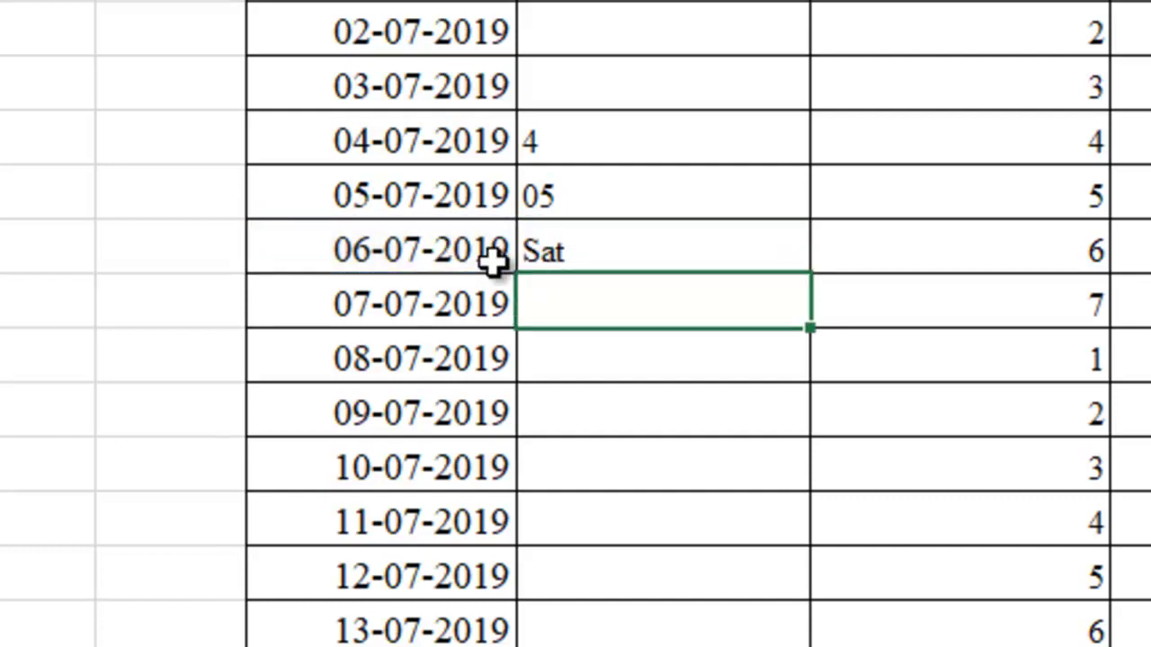
Enter =TEXT(C13,"dddd") in D13 for the full day name of 07-07-2019, and review cells E10 and D11.
type("=tex")
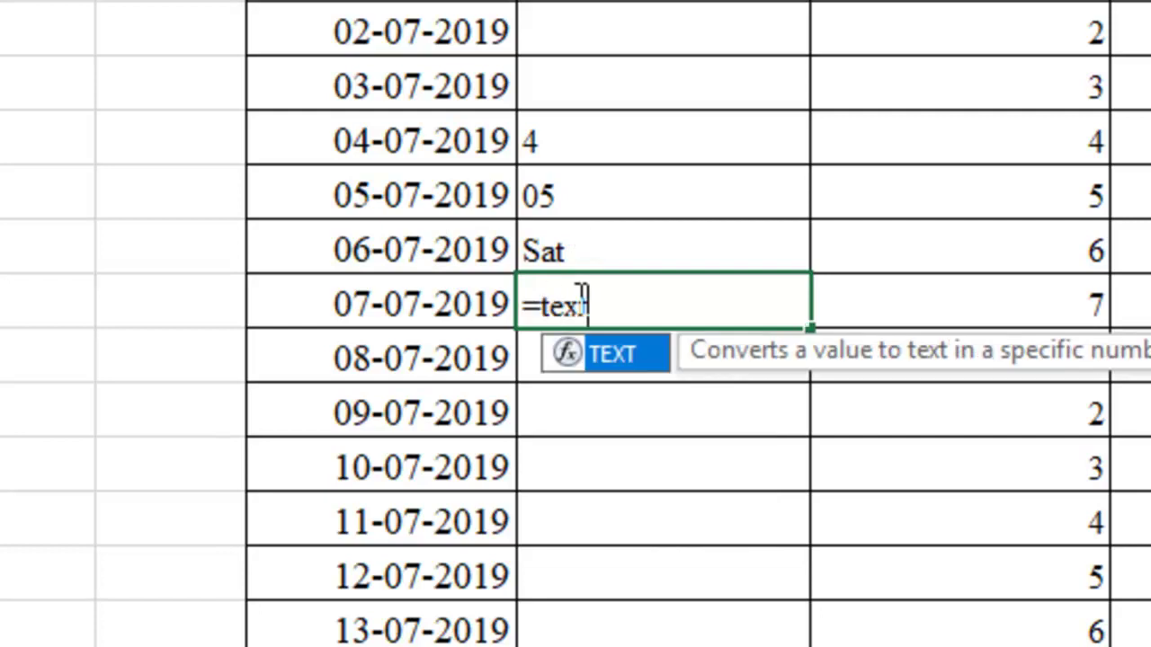
key("Tab")
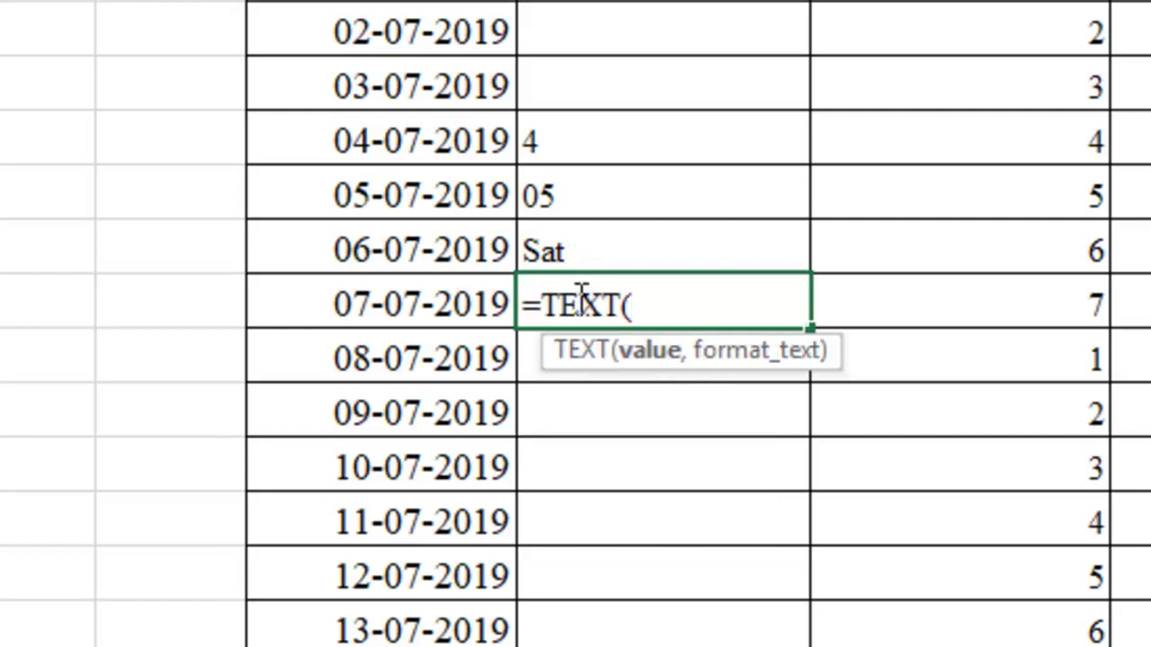
left_click(365, 304)
type(",")
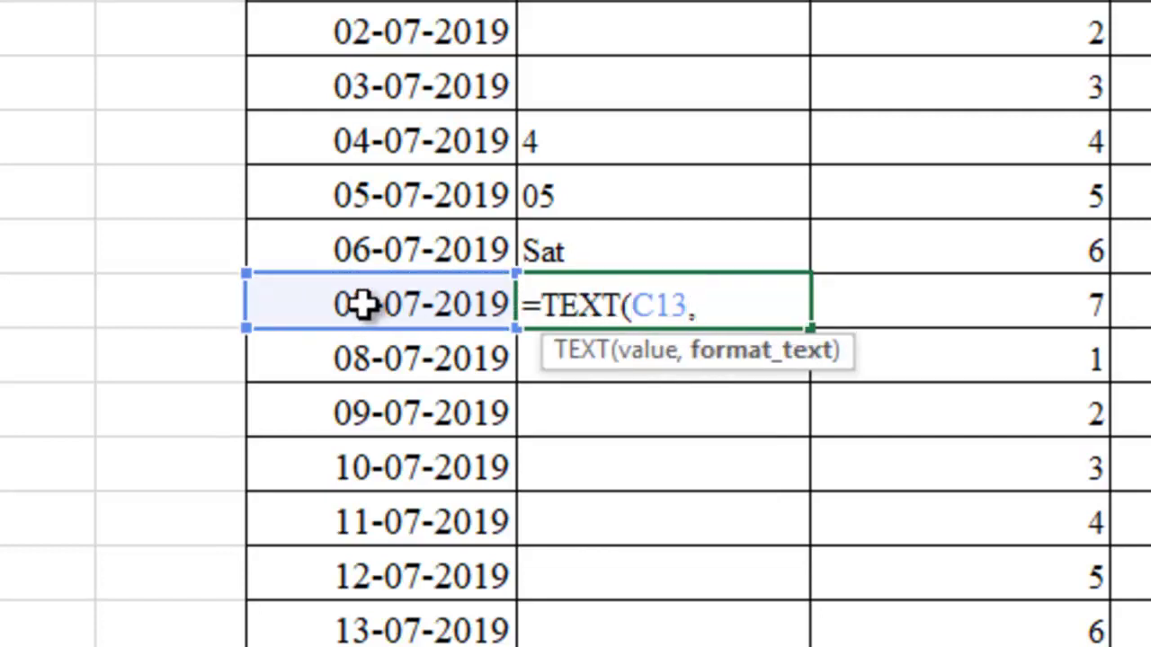
type("\"dddd")
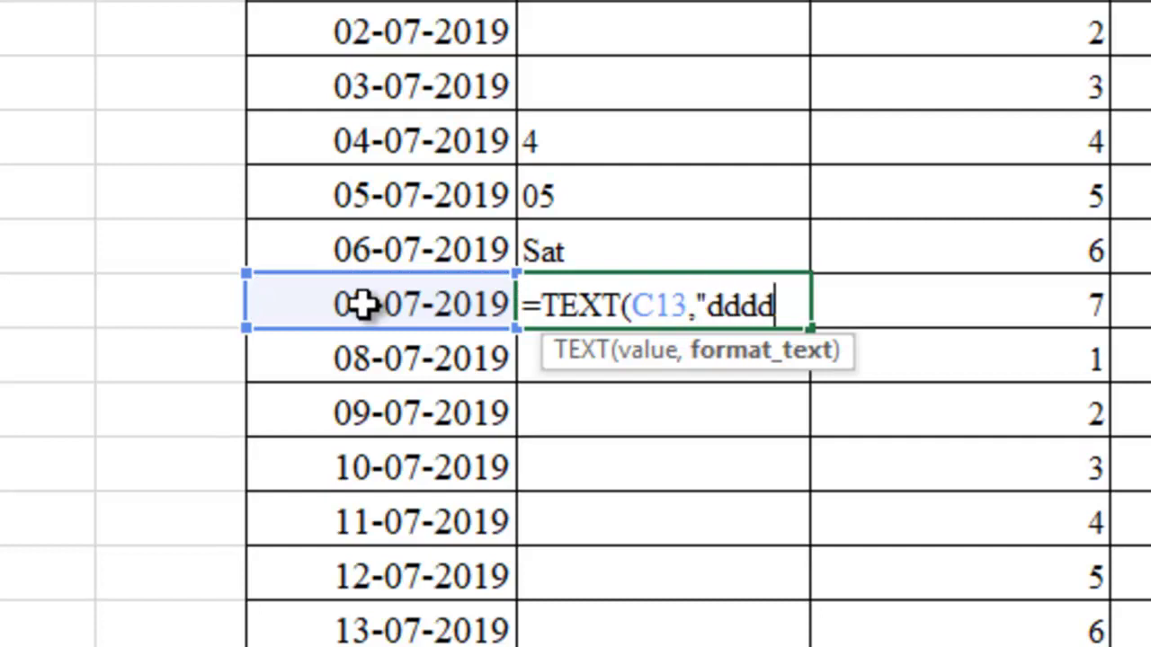
type("\")")
key("Return")
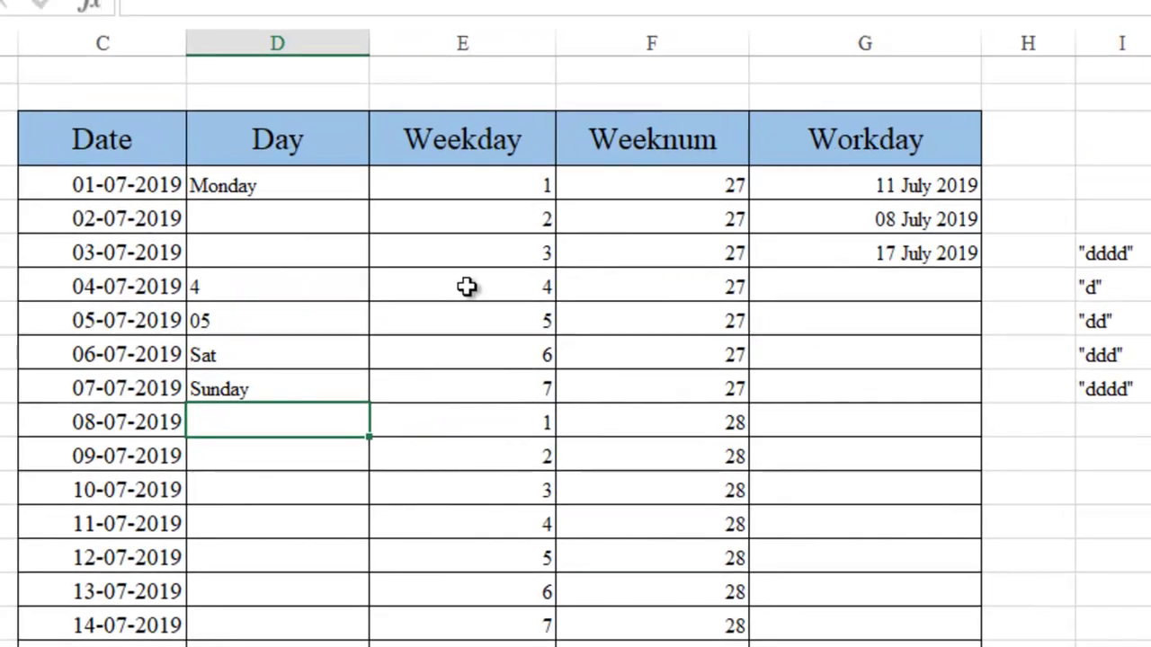
left_click(465, 287)
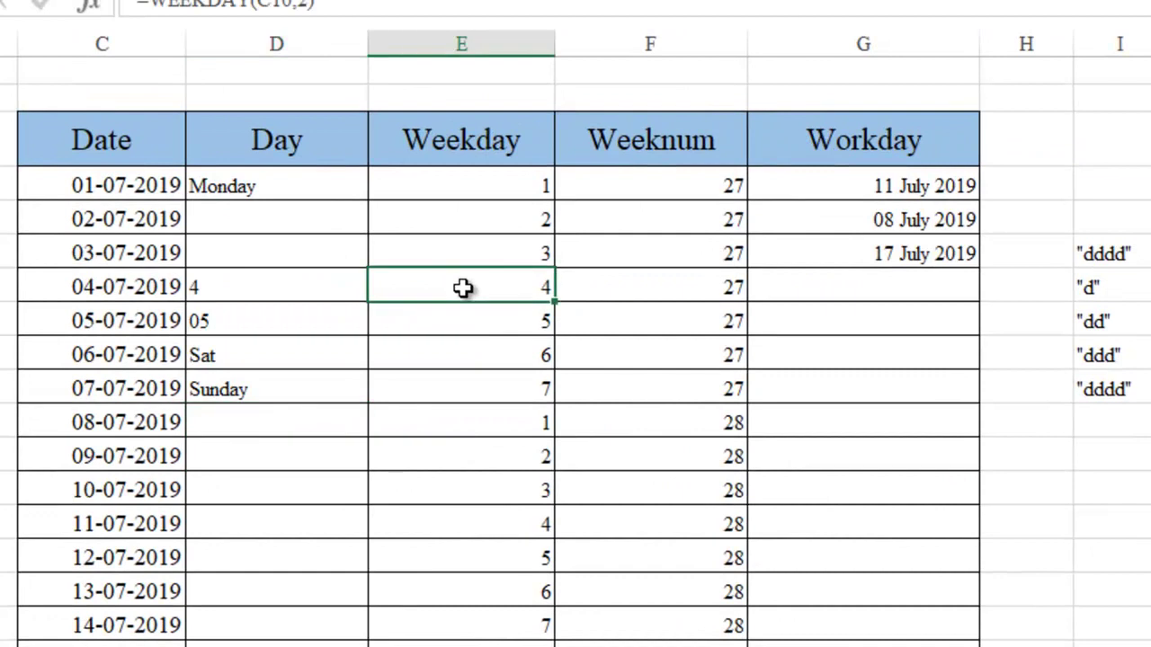
left_click(249, 321)
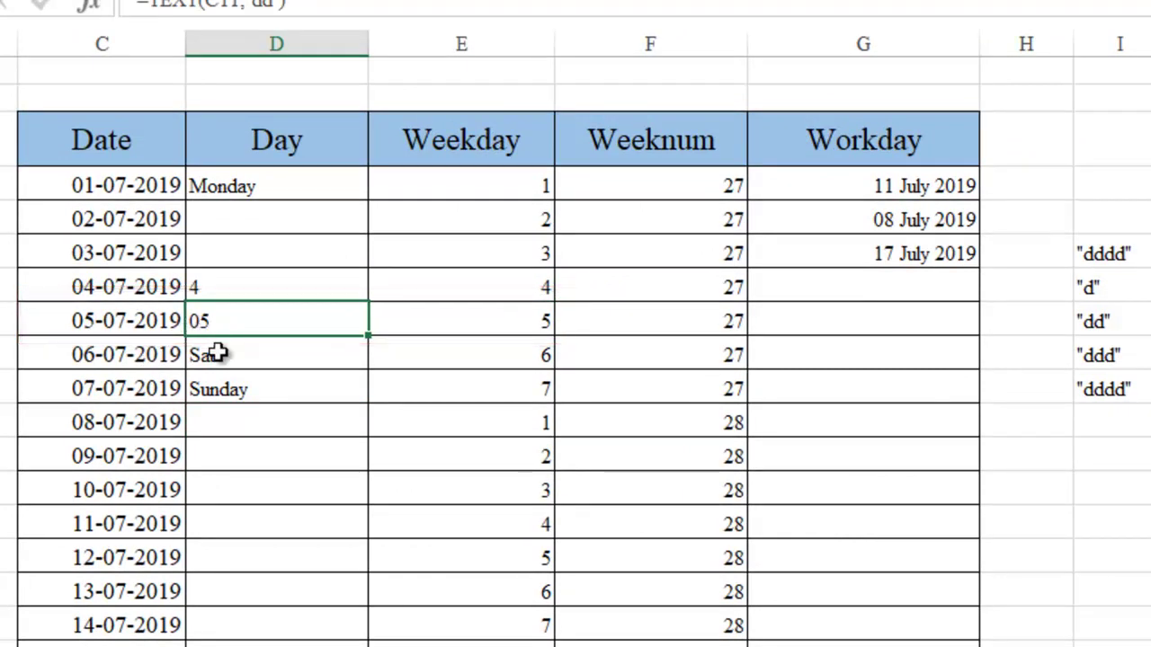
Review the day results in D12 and D13, and enter =TEXT(C14,"dddd") in D14 to return the full day name of 08-07-2019.
left_click(271, 363)
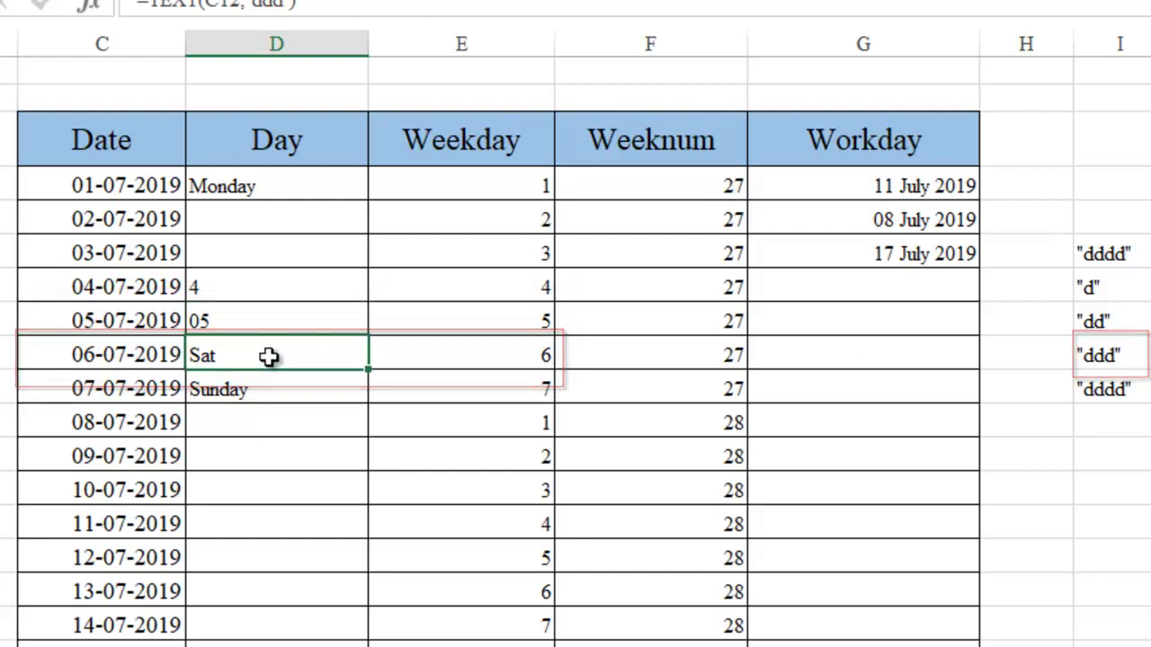
left_click(306, 392)
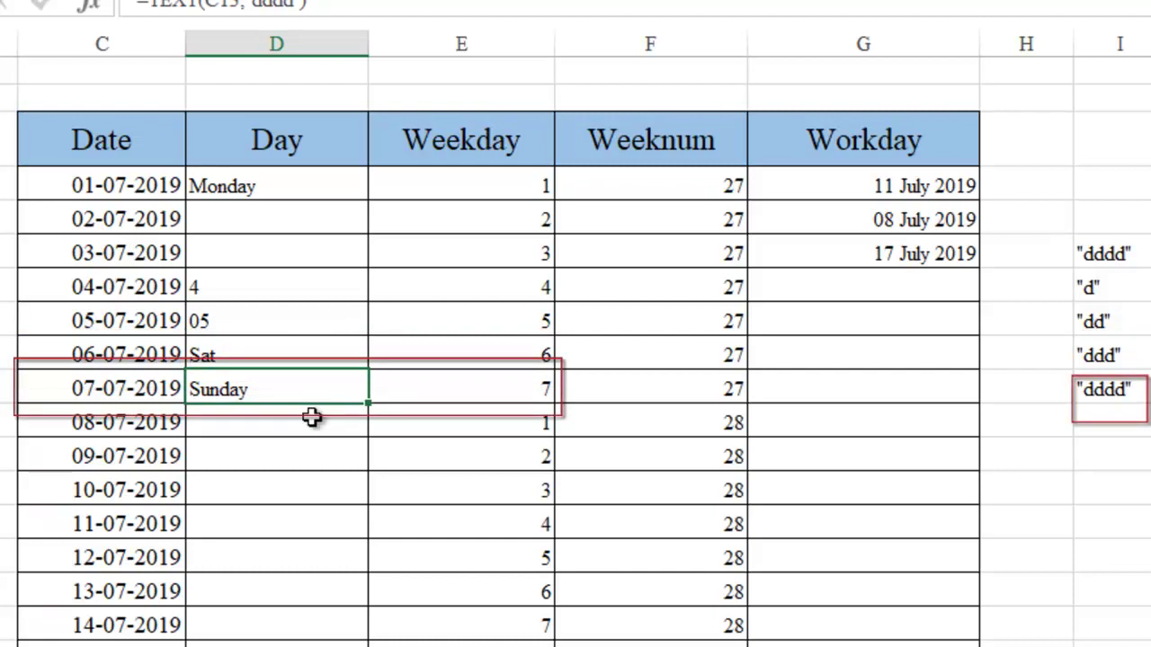
left_click(309, 415)
type("=text")
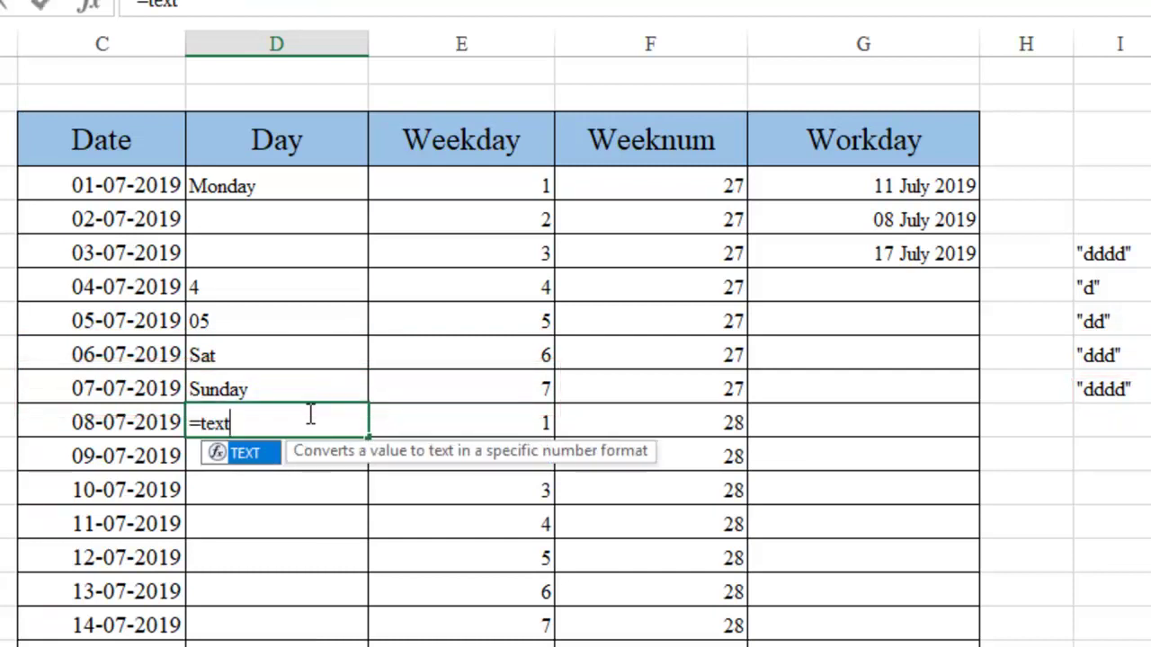
key("Tab")
left_click(135, 423)
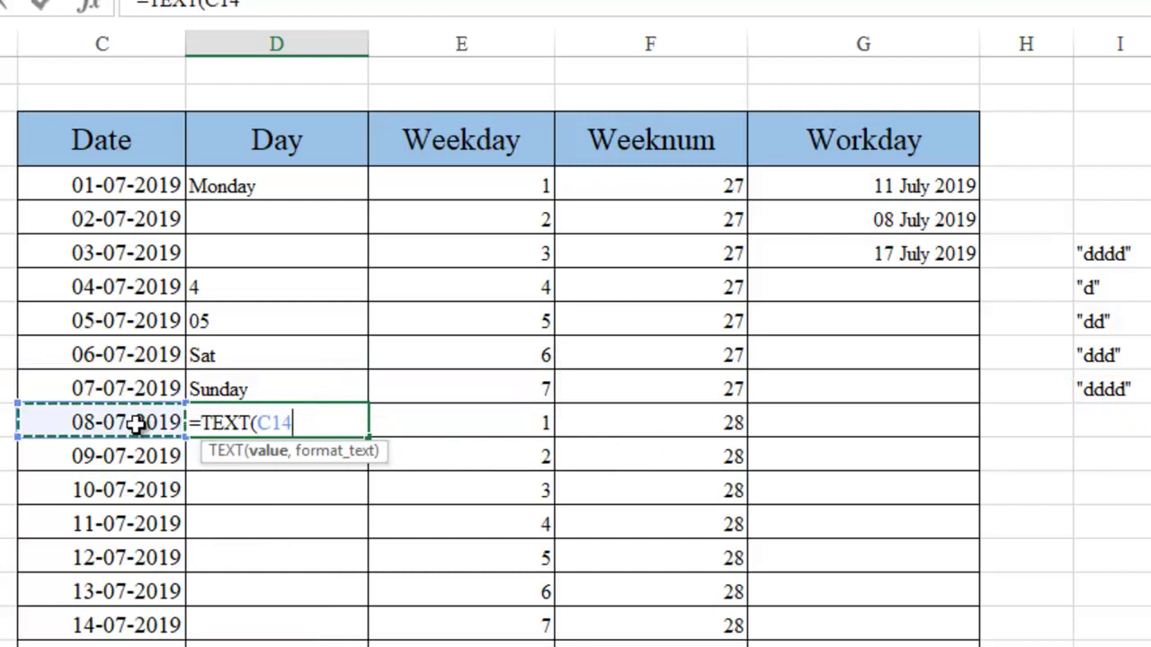
type(",")
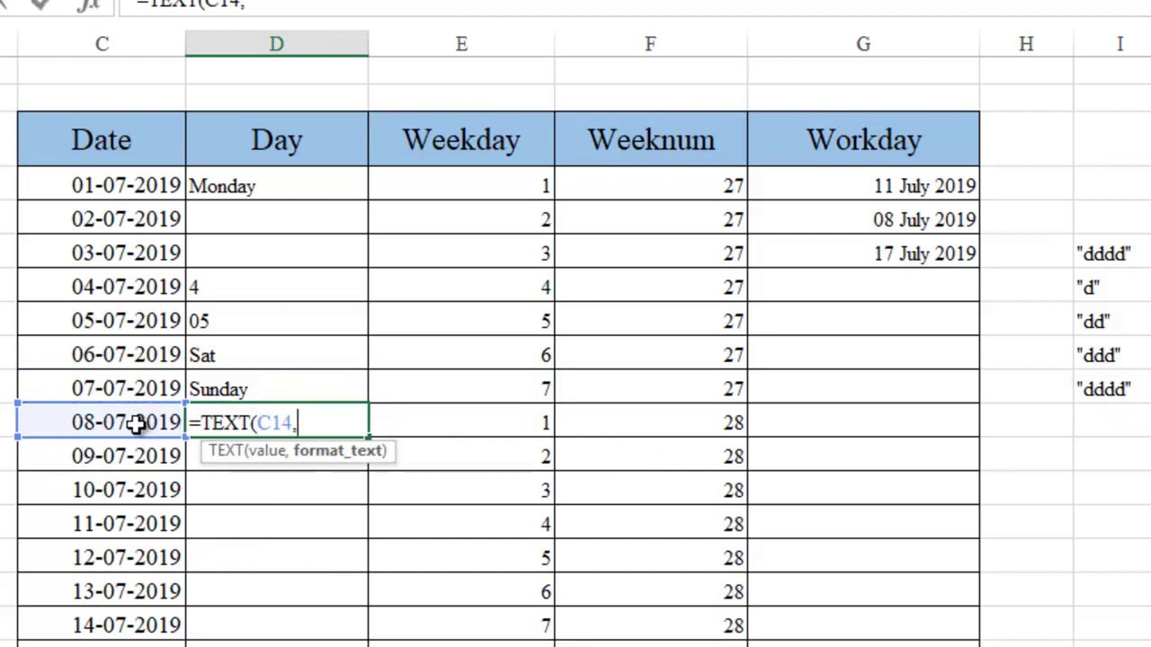
type("\"dddd")
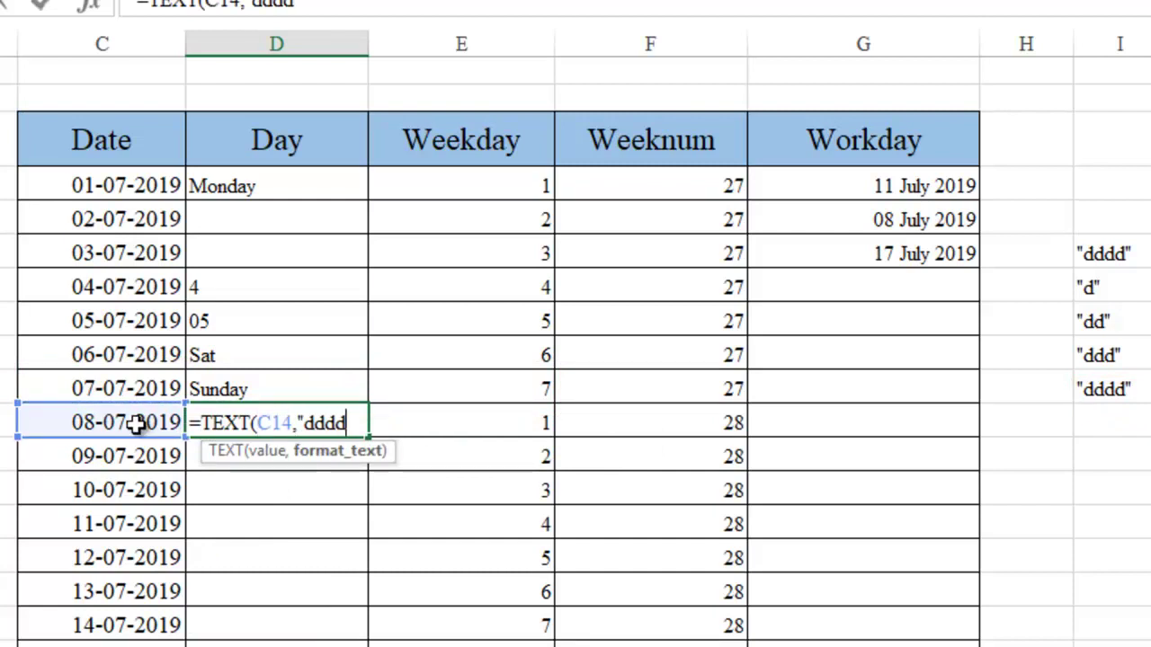
type("\")")
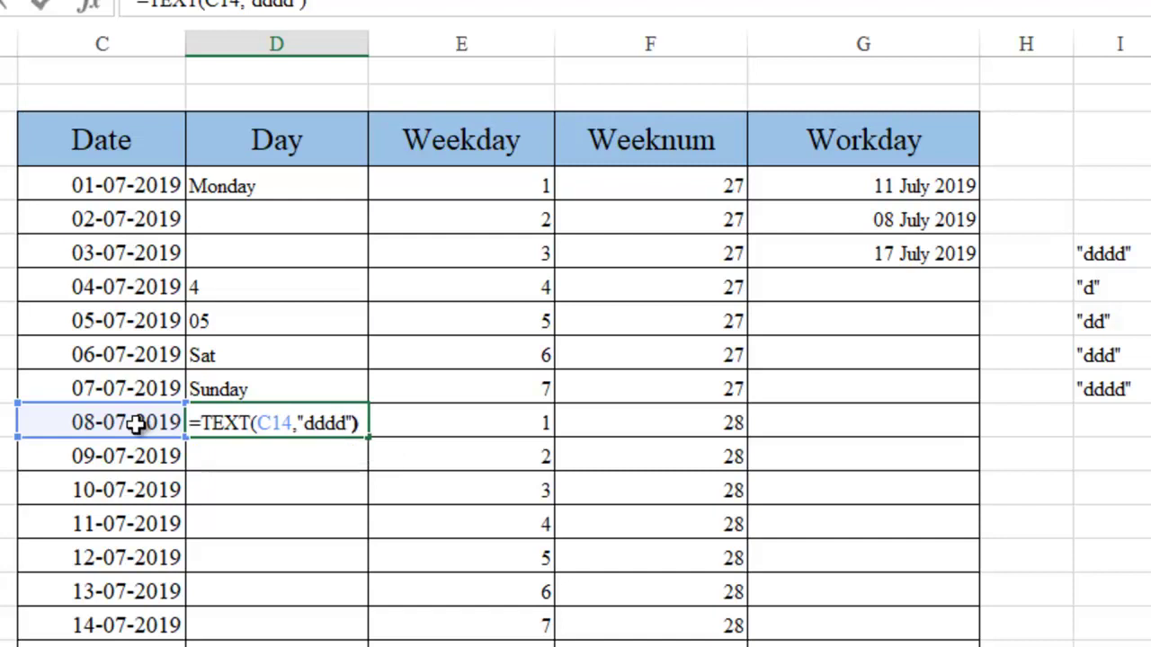
key("Return")
left_click(931, 297)
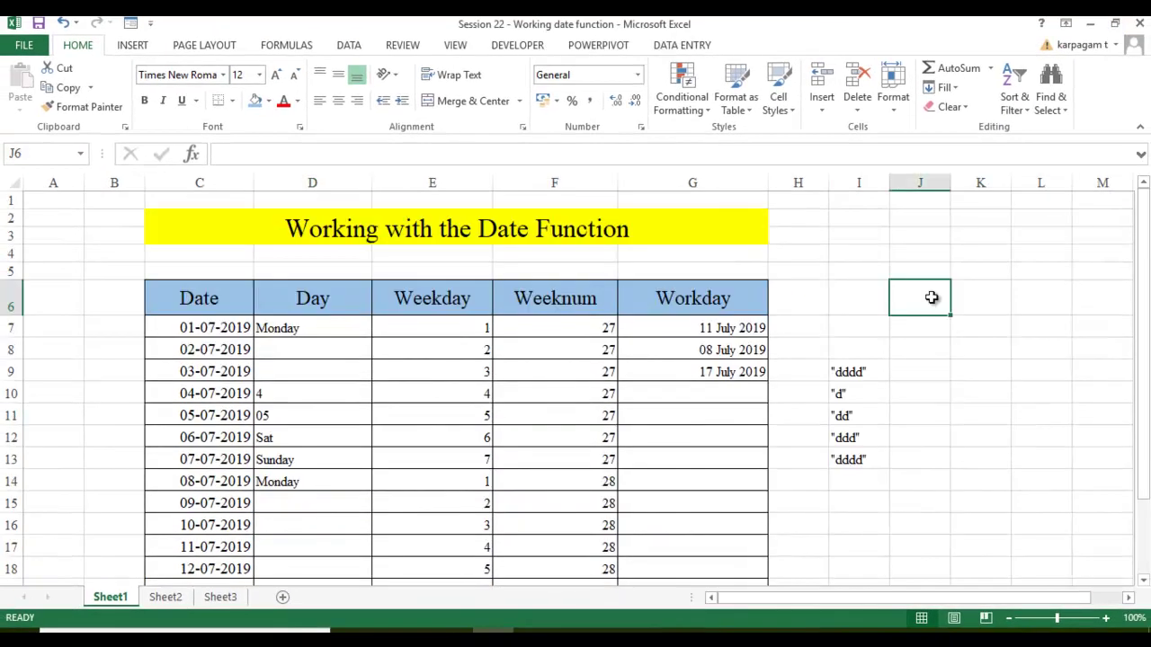